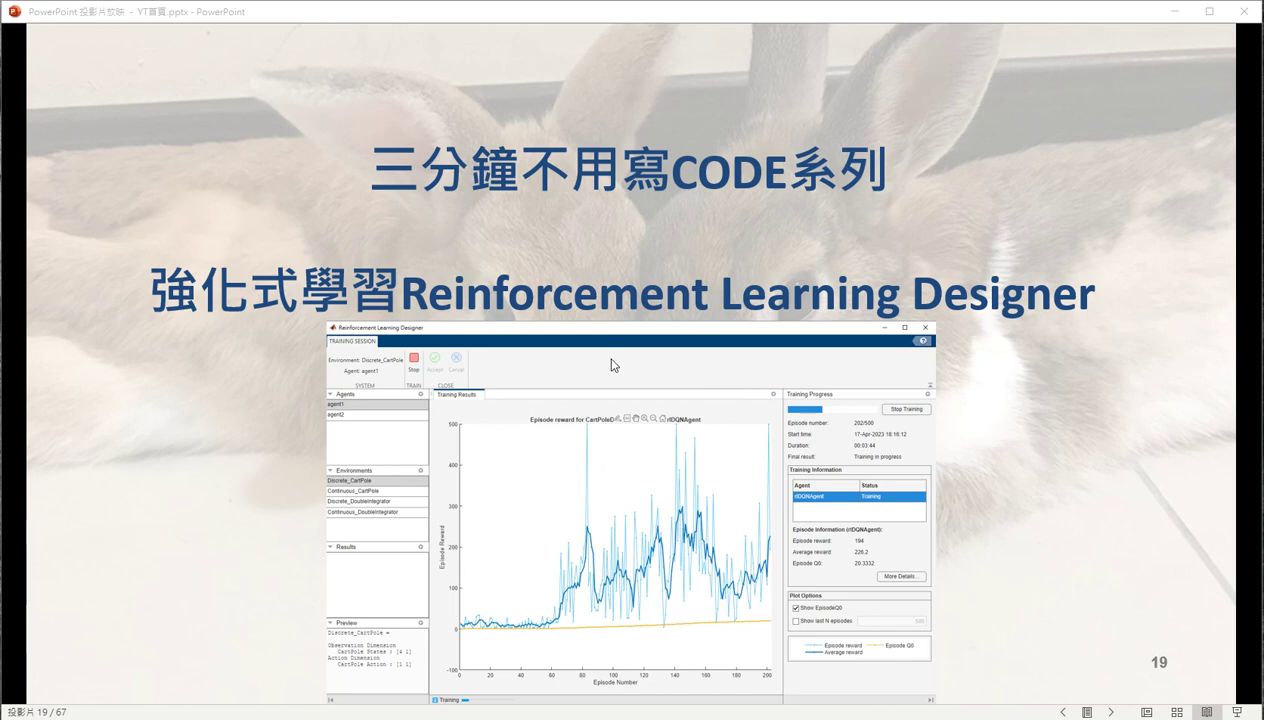
Switch to the Reinforcement Learning Designer window and move it slightly higher on the screen.
{"action": "mouse_move", "coordinate": [550, 715]}
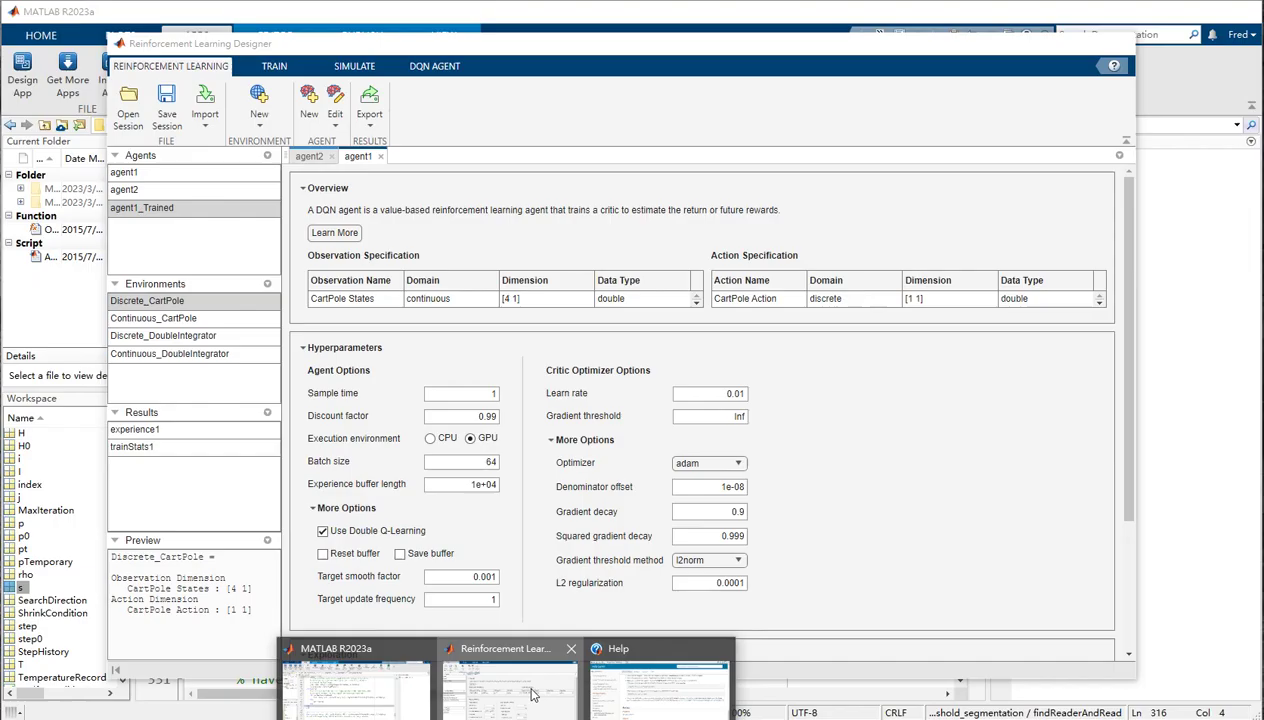
{"action": "left_click", "coordinate": [540, 670]}
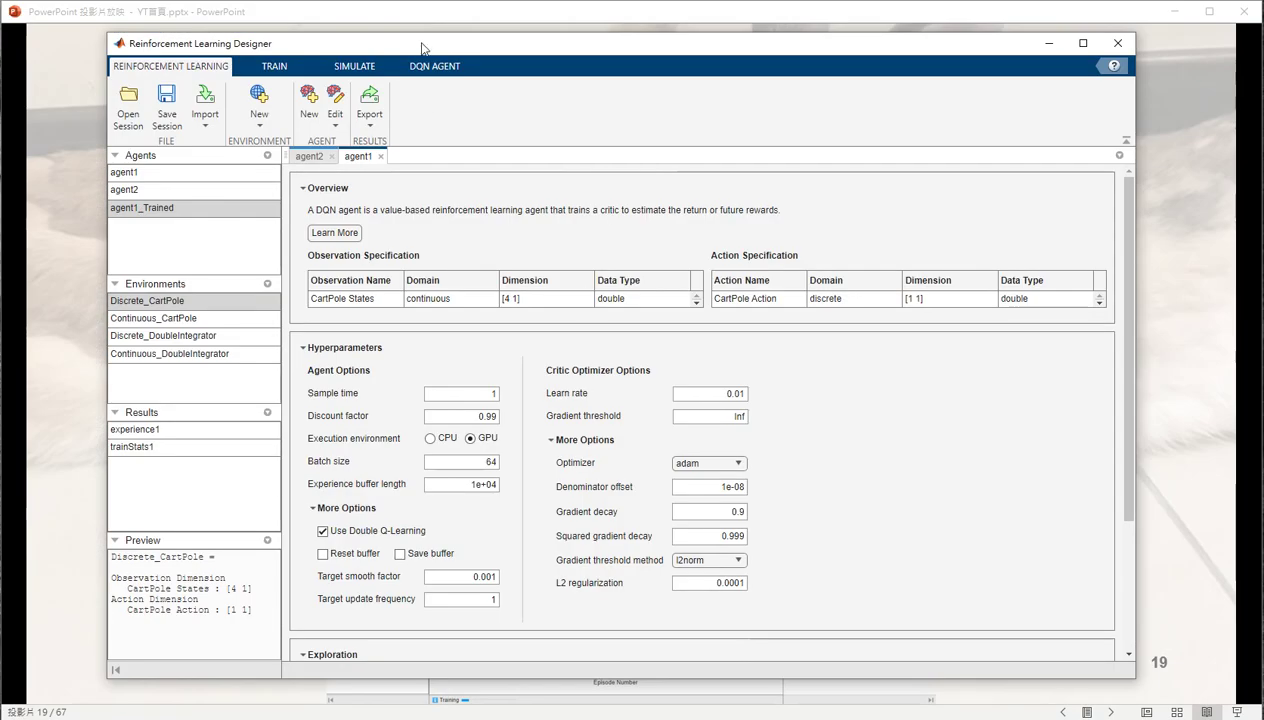
{"action": "left_click_drag", "start_coordinate": [421, 48], "coordinate": [426, 25]}
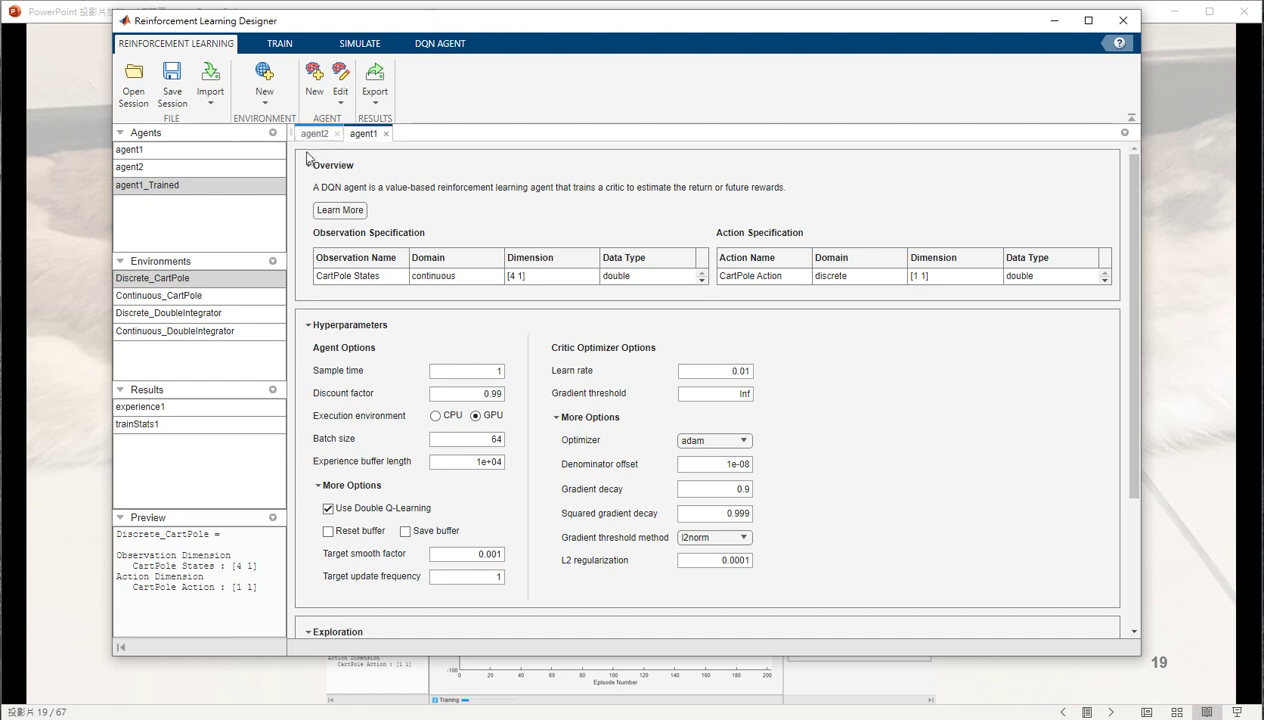
Preview agent2 and agent1, and look through the available MATLAB and Simulink environment templates.
{"action": "left_click", "coordinate": [227, 168]}
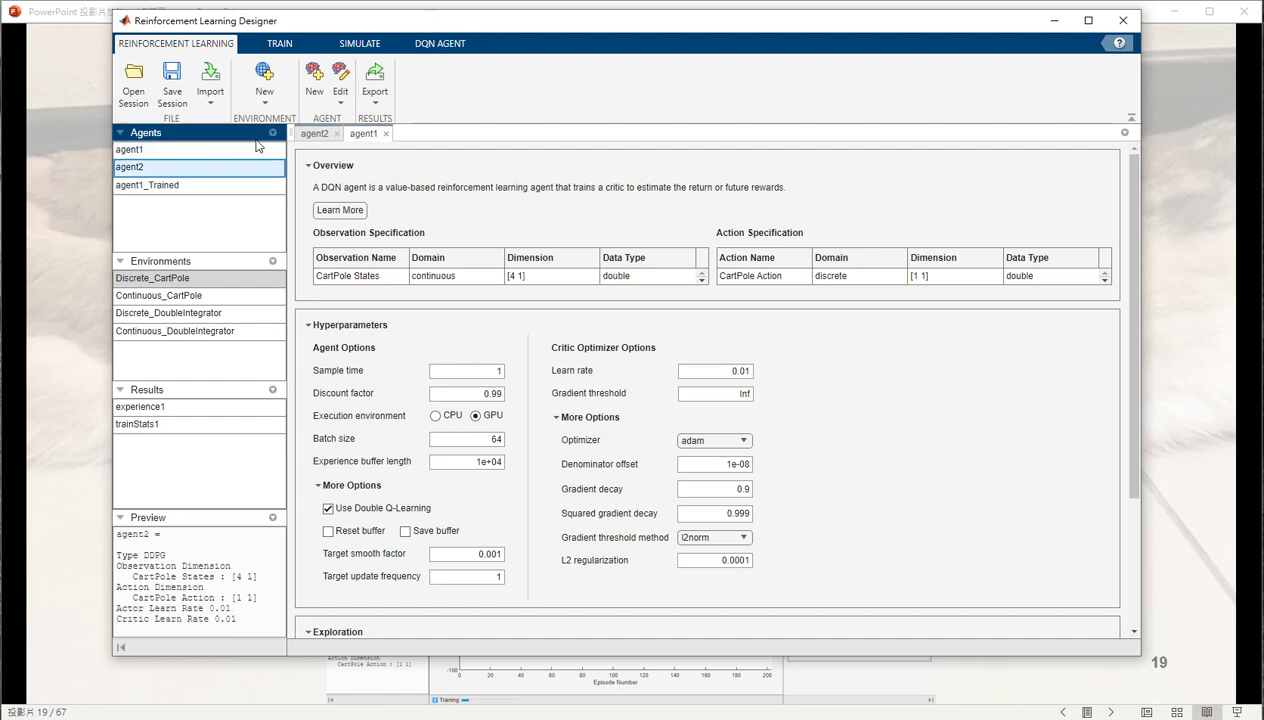
{"action": "left_click", "coordinate": [252, 149]}
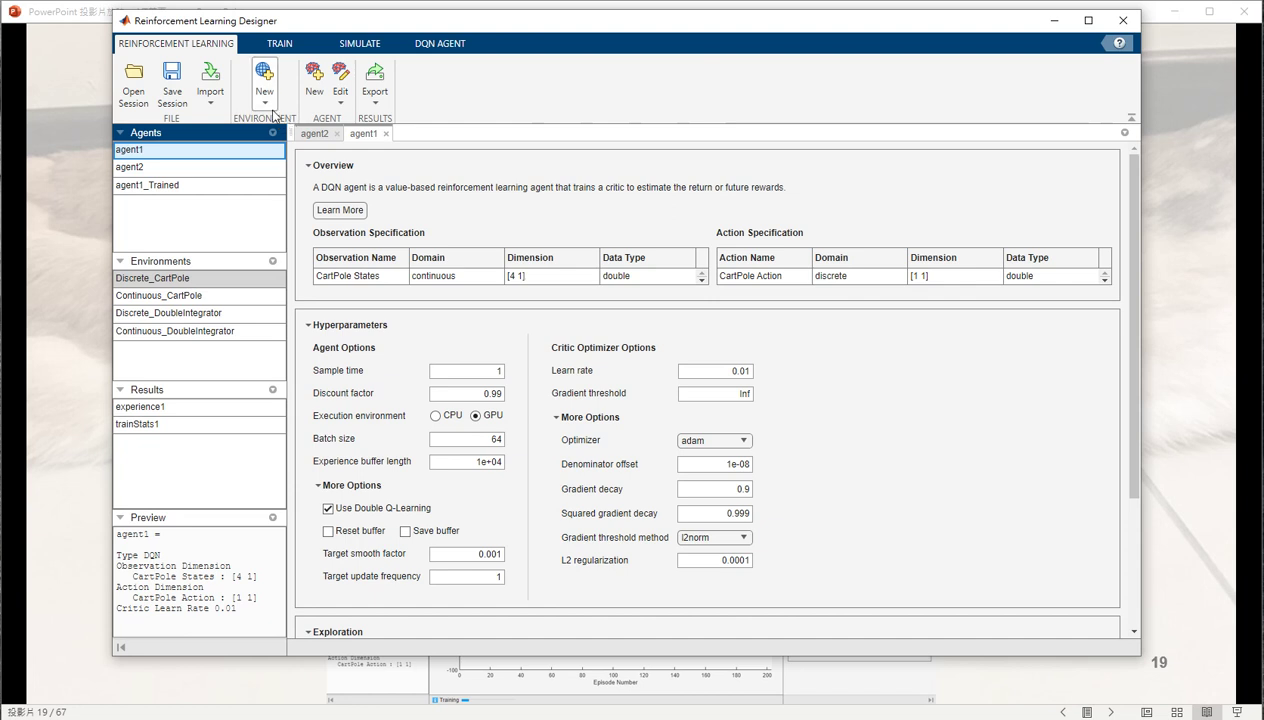
{"action": "left_click", "coordinate": [268, 106]}
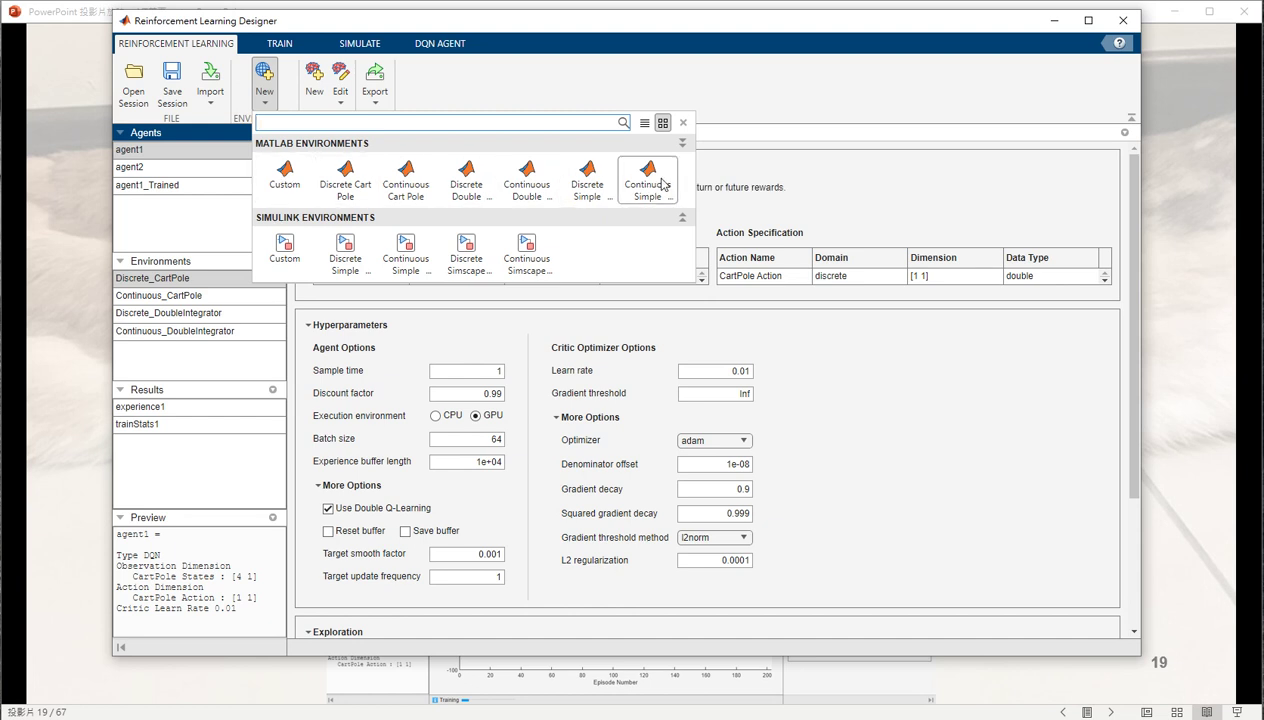
{"action": "left_click", "coordinate": [770, 170]}
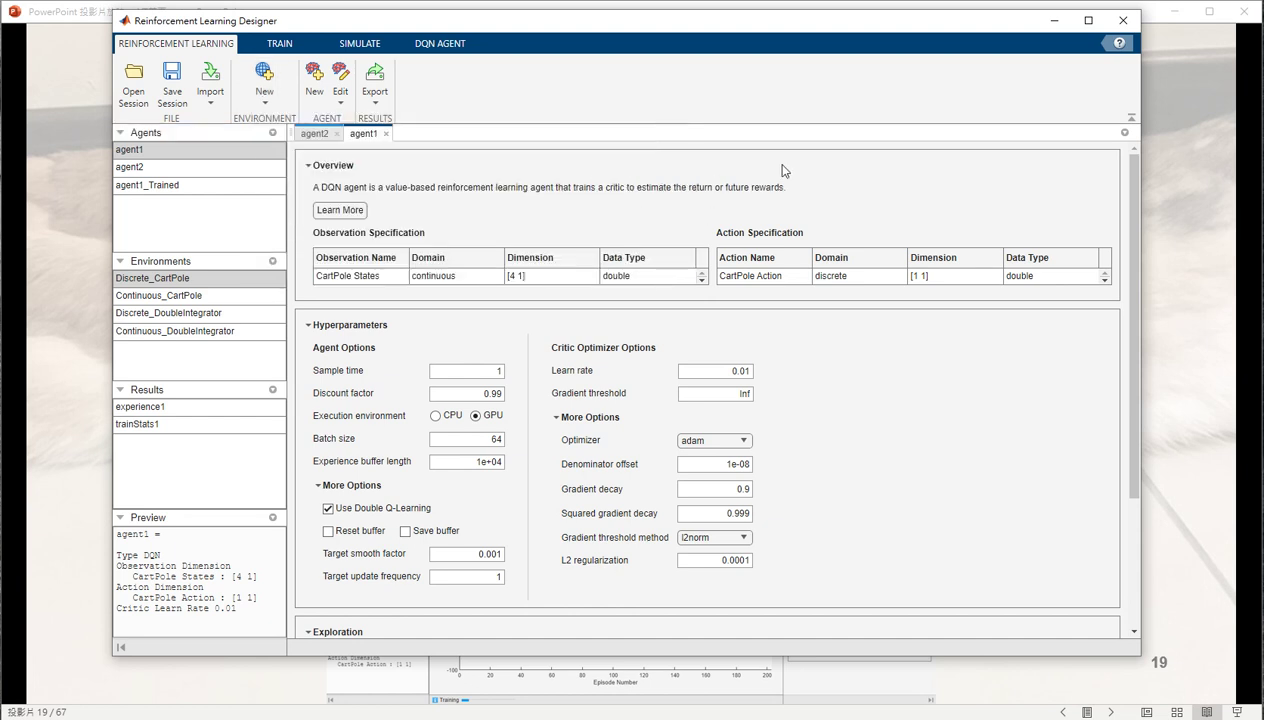
{"action": "left_click", "coordinate": [314, 100]}
{"action": "left_click", "coordinate": [608, 270]}
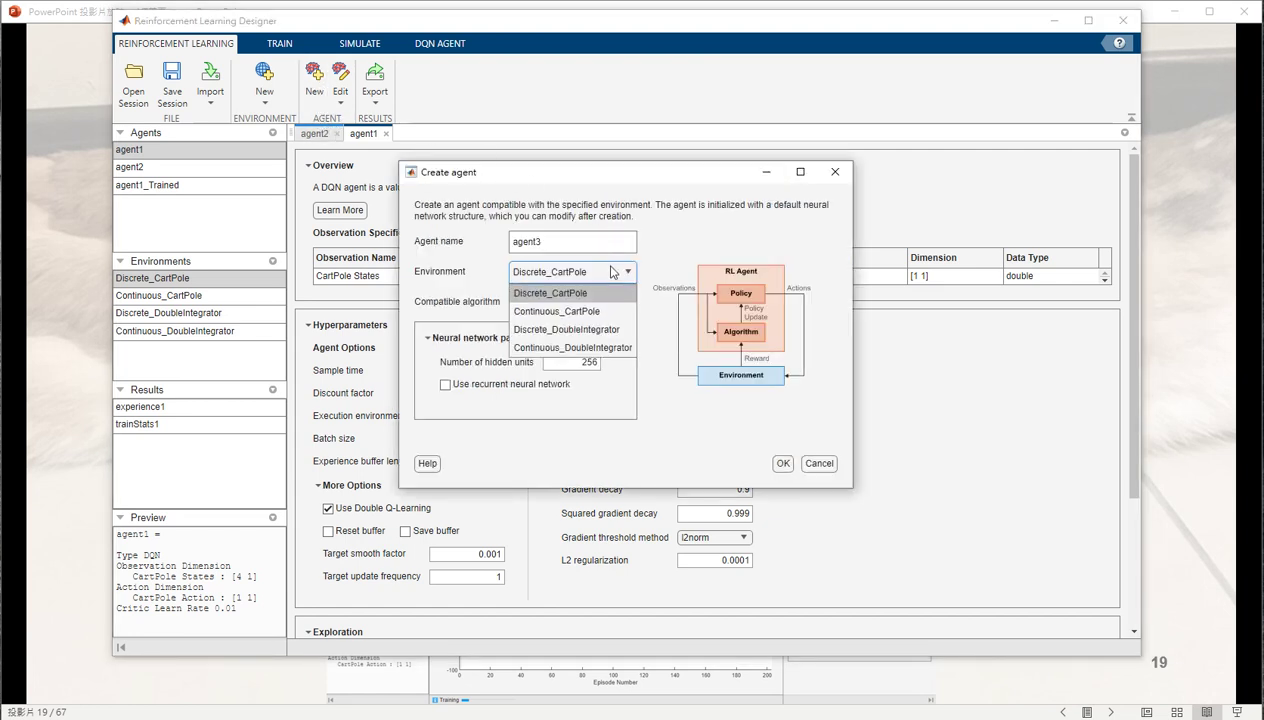
{"action": "left_click", "coordinate": [611, 311]}
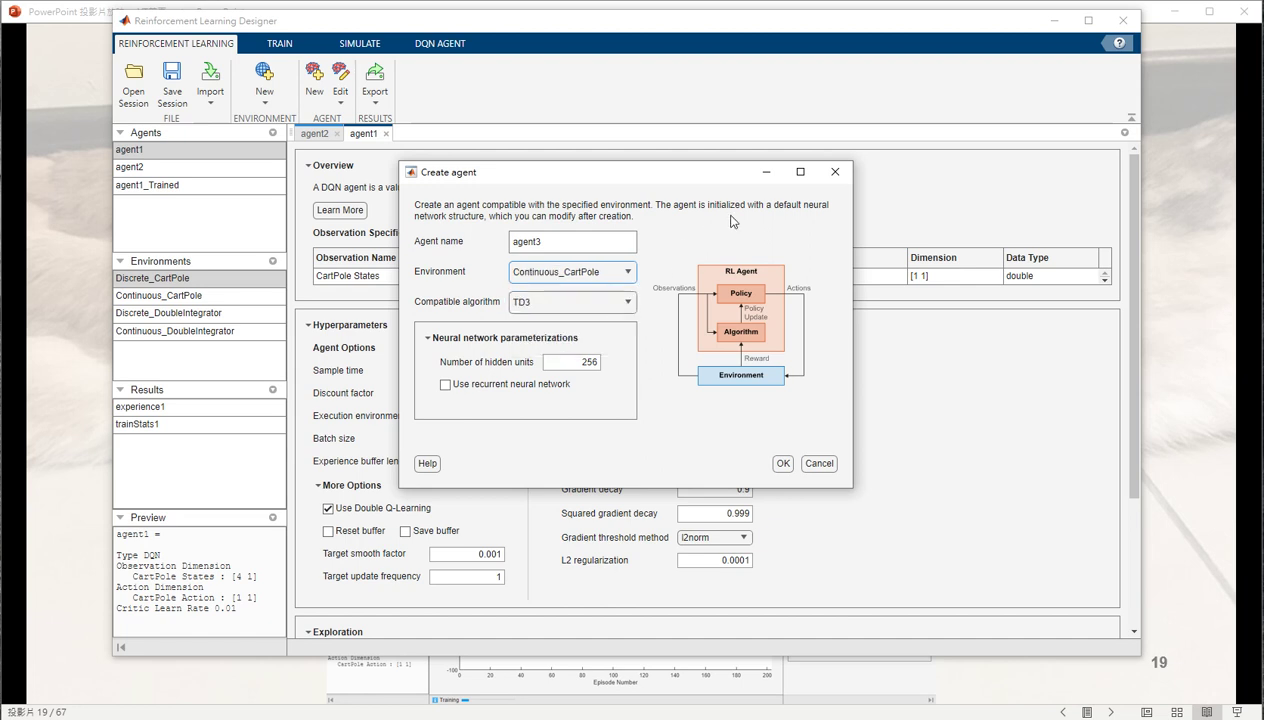
{"action": "left_click", "coordinate": [835, 172]}
Preview the Continuous_CartPole and double integrator environments, and add the discrete simple pendulum MATLAB environment to the session.
{"action": "left_click", "coordinate": [162, 297]}
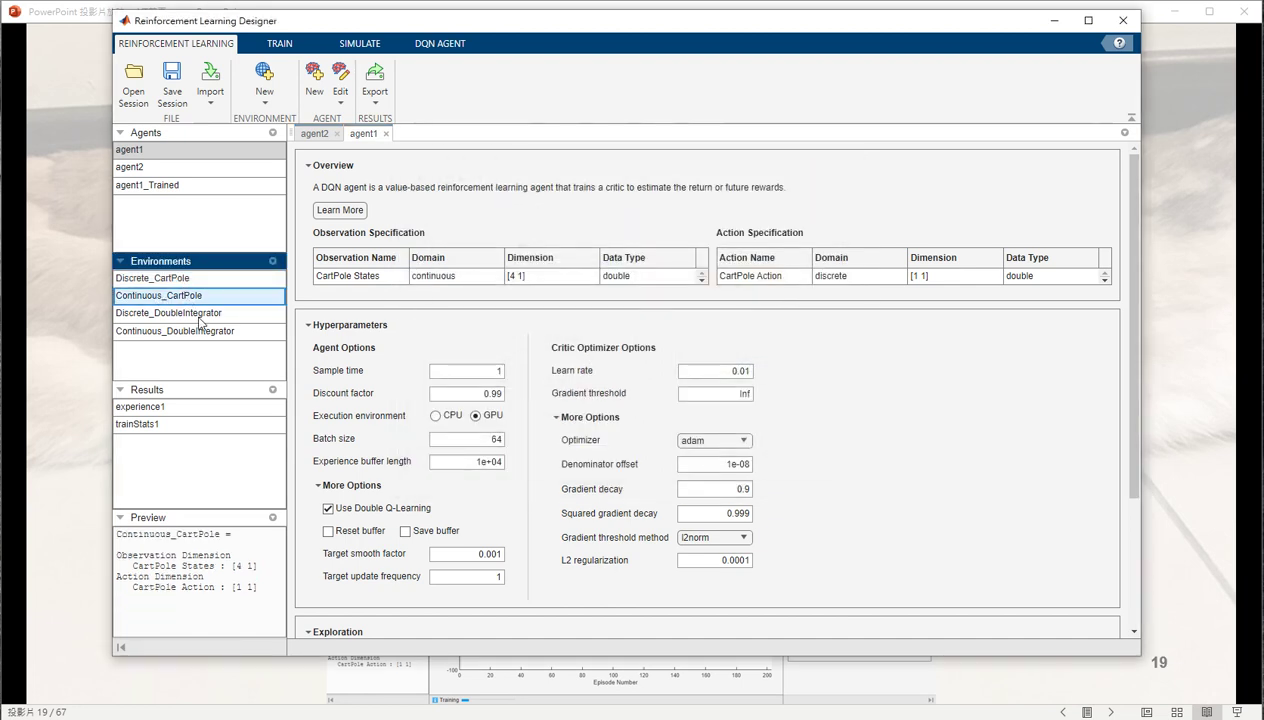
{"action": "left_click", "coordinate": [212, 314]}
{"action": "left_click", "coordinate": [221, 331]}
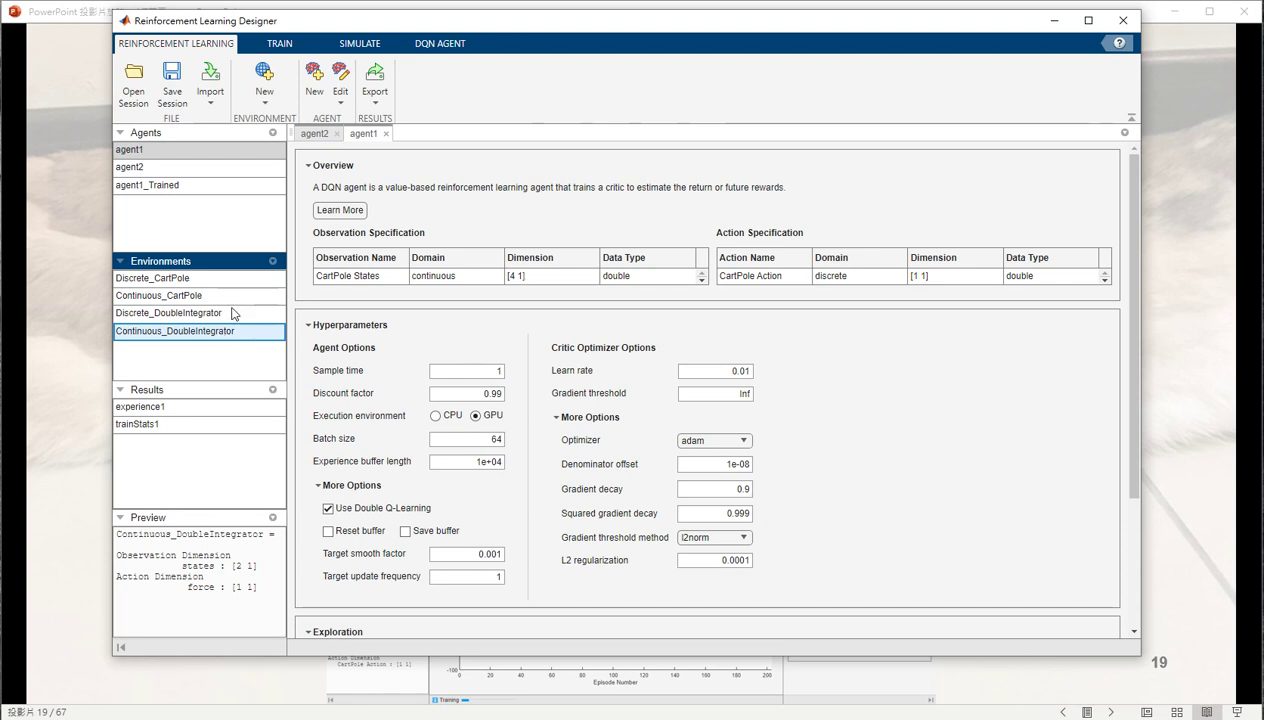
{"action": "left_click", "coordinate": [267, 109]}
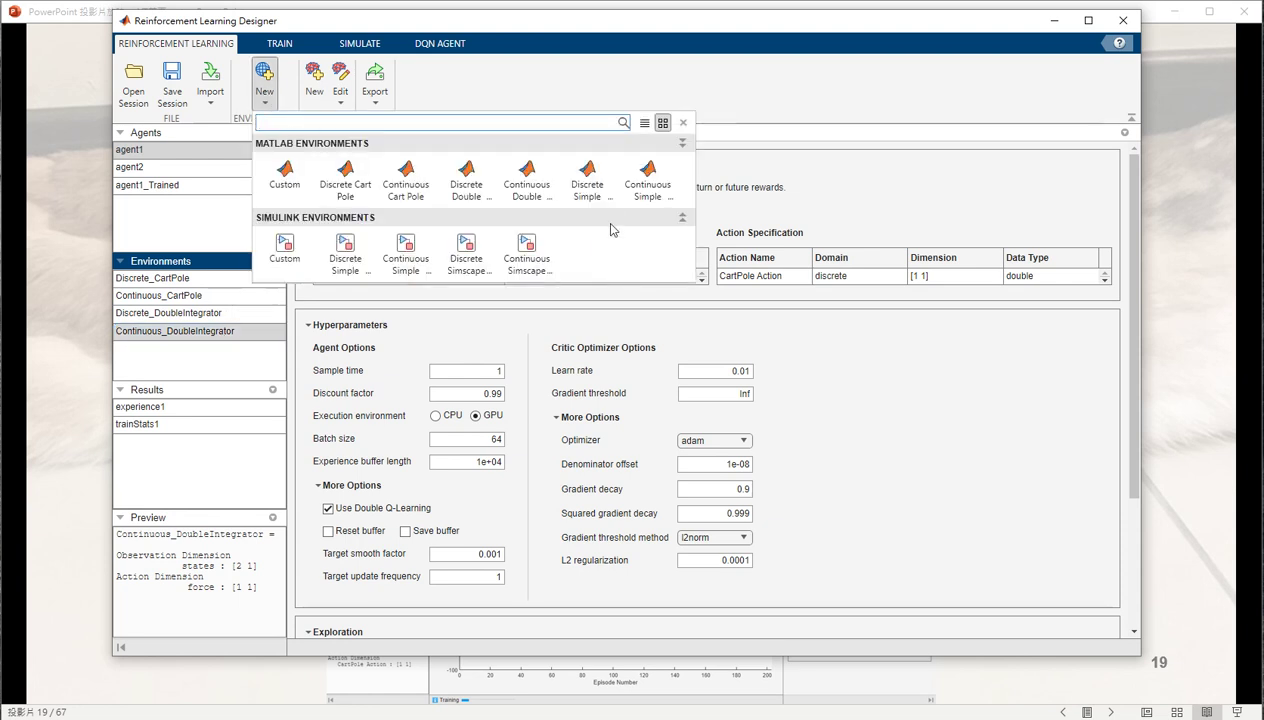
{"action": "left_click", "coordinate": [597, 196]}
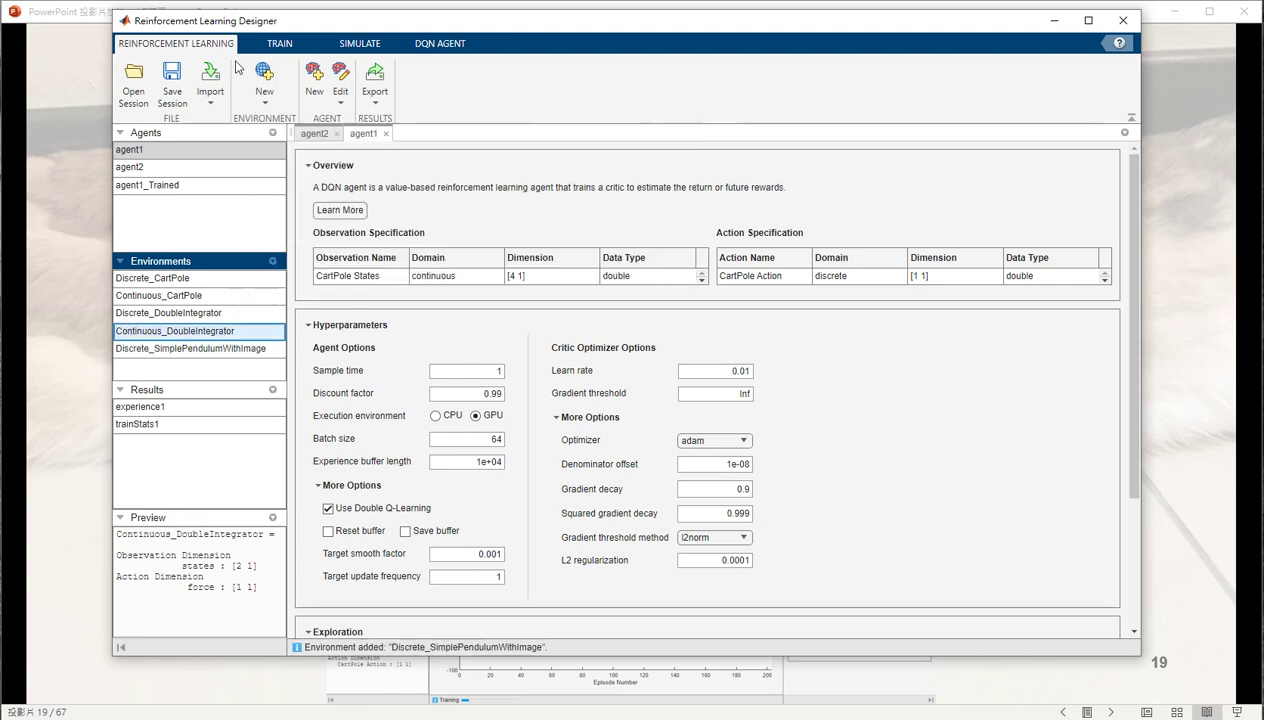
Start creating a new agent with Discrete_CartPole as its environment.
{"action": "left_click", "coordinate": [316, 90]}
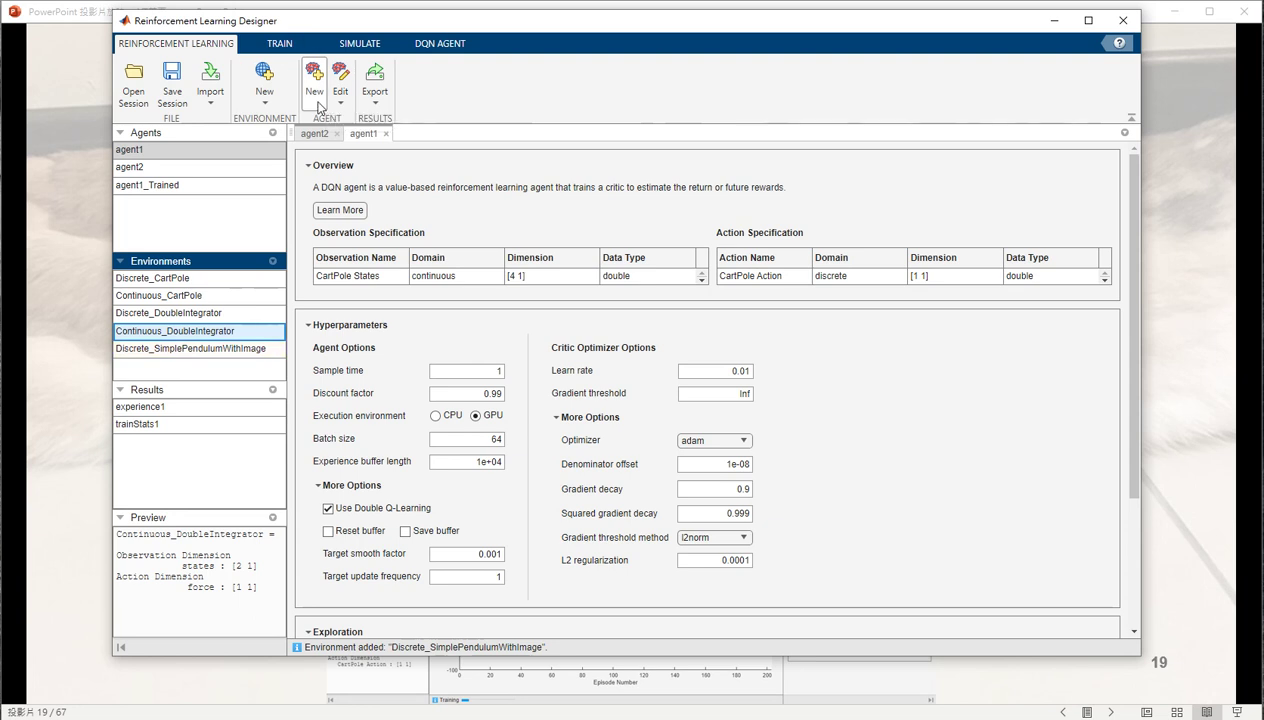
{"action": "left_click_drag", "start_coordinate": [553, 188], "coordinate": [518, 149]}
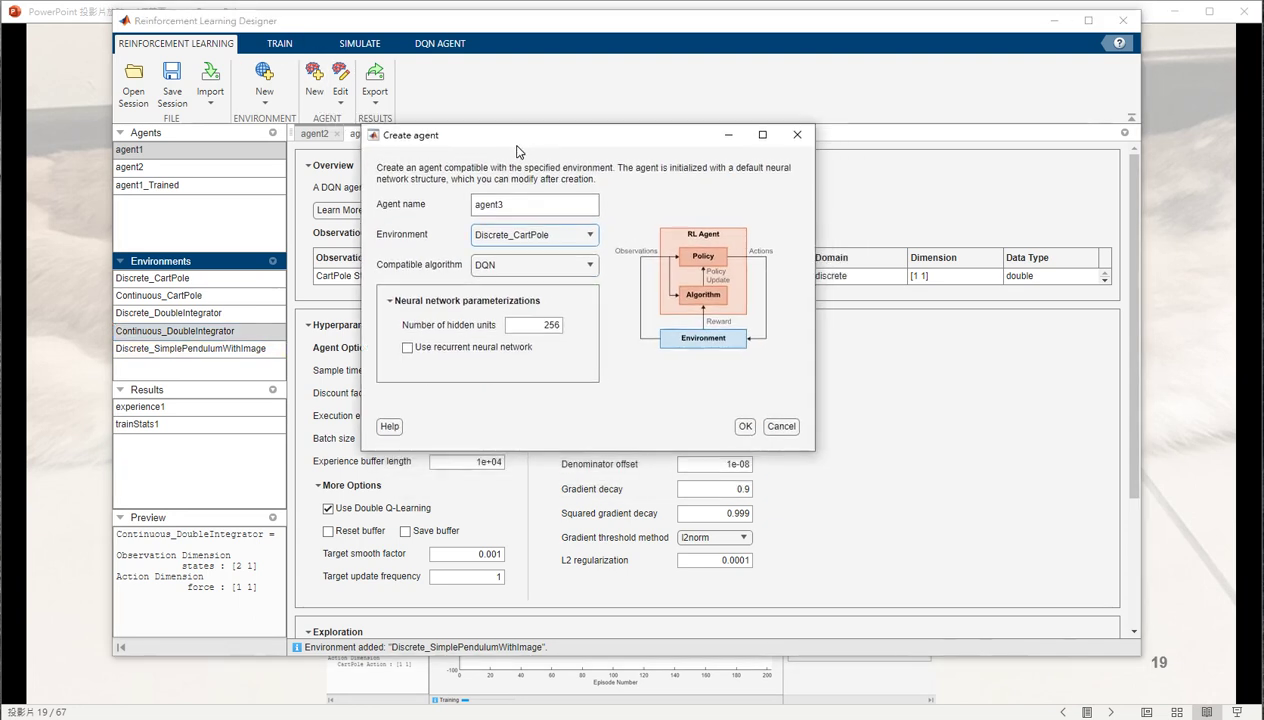
{"action": "left_click", "coordinate": [546, 238]}
{"action": "left_click", "coordinate": [552, 272]}
{"action": "left_click", "coordinate": [545, 240]}
{"action": "left_click", "coordinate": [543, 254]}
Try the PPO and TRPO algorithms for the Discrete_CartPole agent, and set the algorithm back to DQN.
{"action": "left_click", "coordinate": [548, 266]}
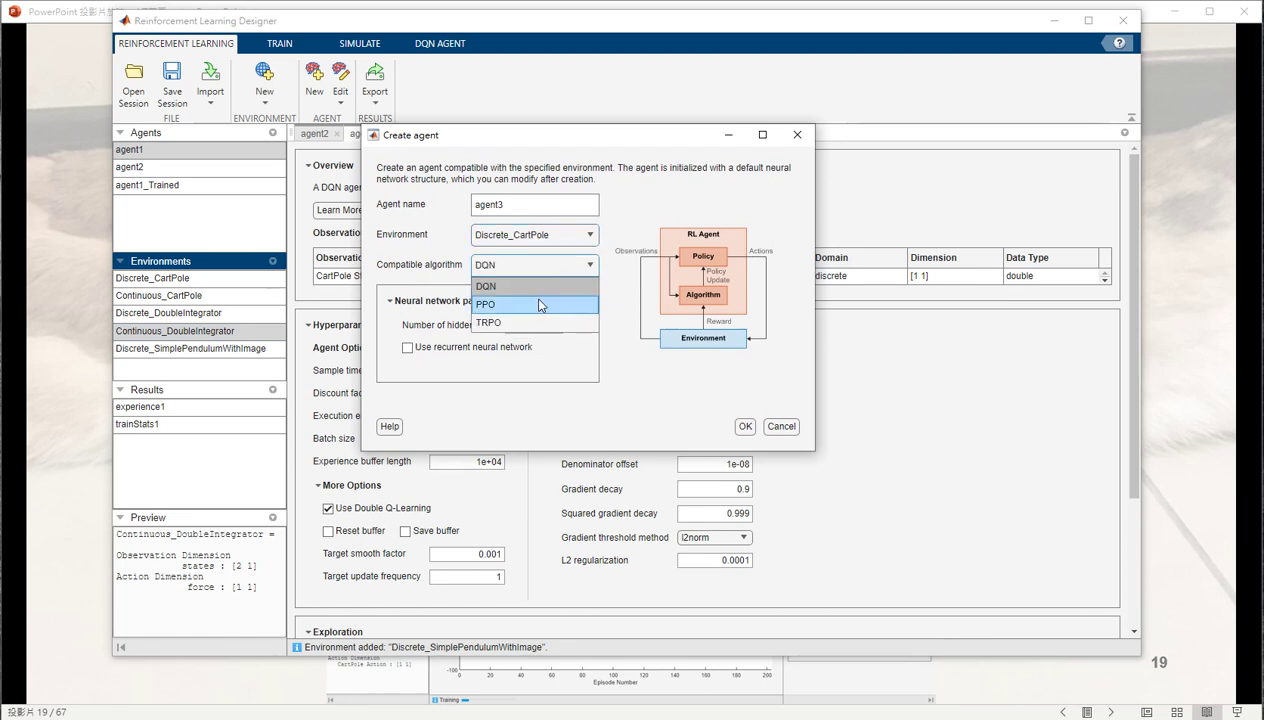
{"action": "left_click", "coordinate": [538, 304]}
{"action": "left_click", "coordinate": [532, 270]}
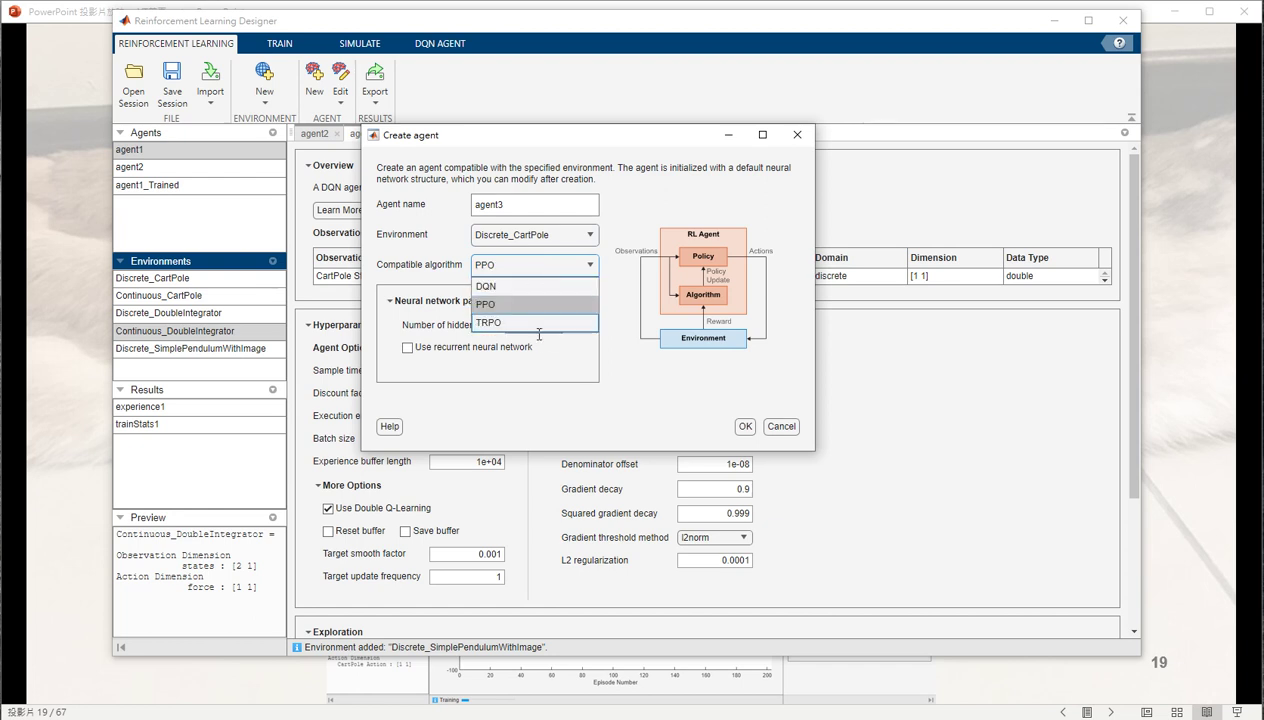
{"action": "left_click", "coordinate": [536, 323]}
{"action": "left_click", "coordinate": [528, 268]}
{"action": "left_click", "coordinate": [528, 287]}
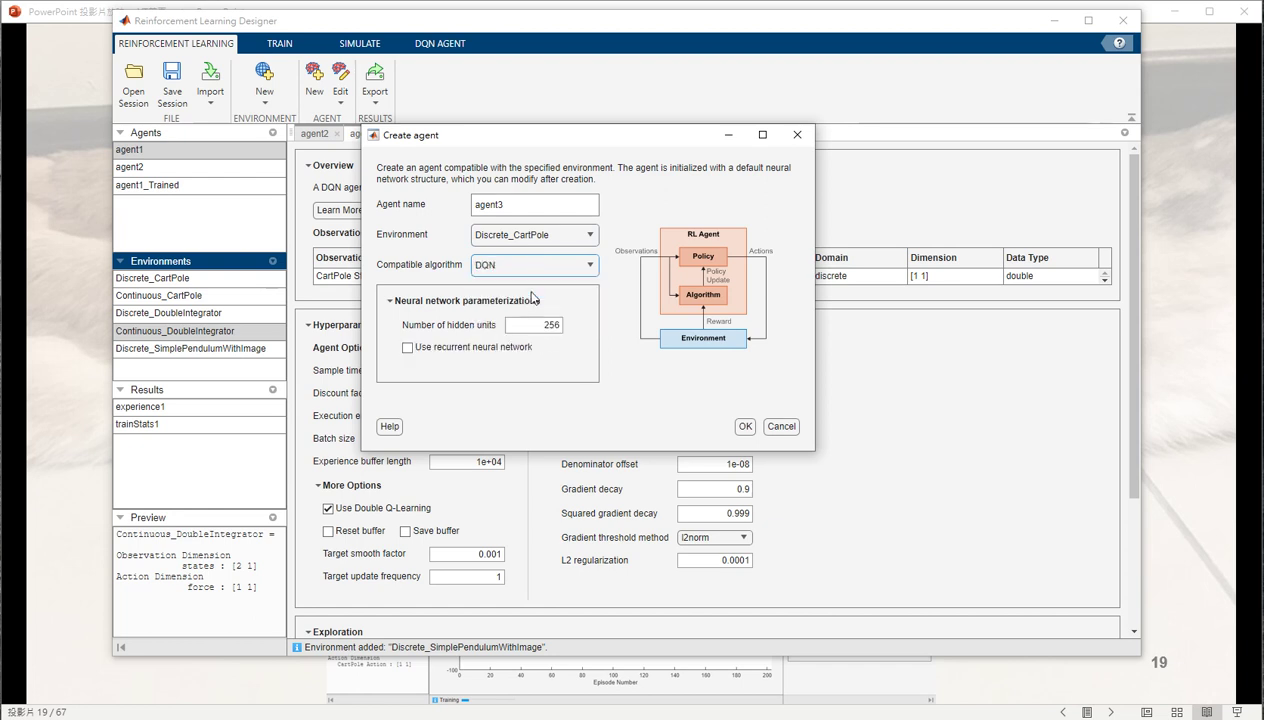
{"action": "left_click", "coordinate": [532, 274]}
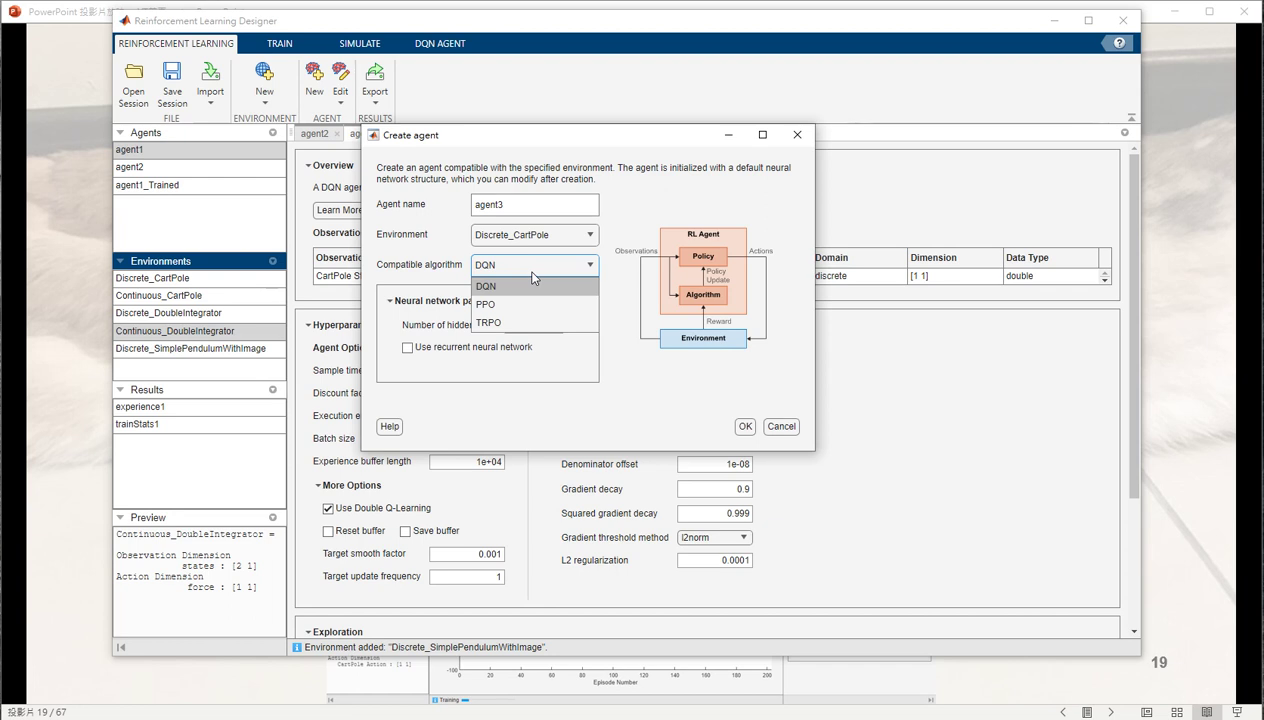
Switch the agent's environment to Continuous_CartPole and Continuous_DoubleIntegrator in turn, and check the compatible algorithms for each.
{"action": "left_click", "coordinate": [507, 236]}
{"action": "left_click", "coordinate": [510, 271]}
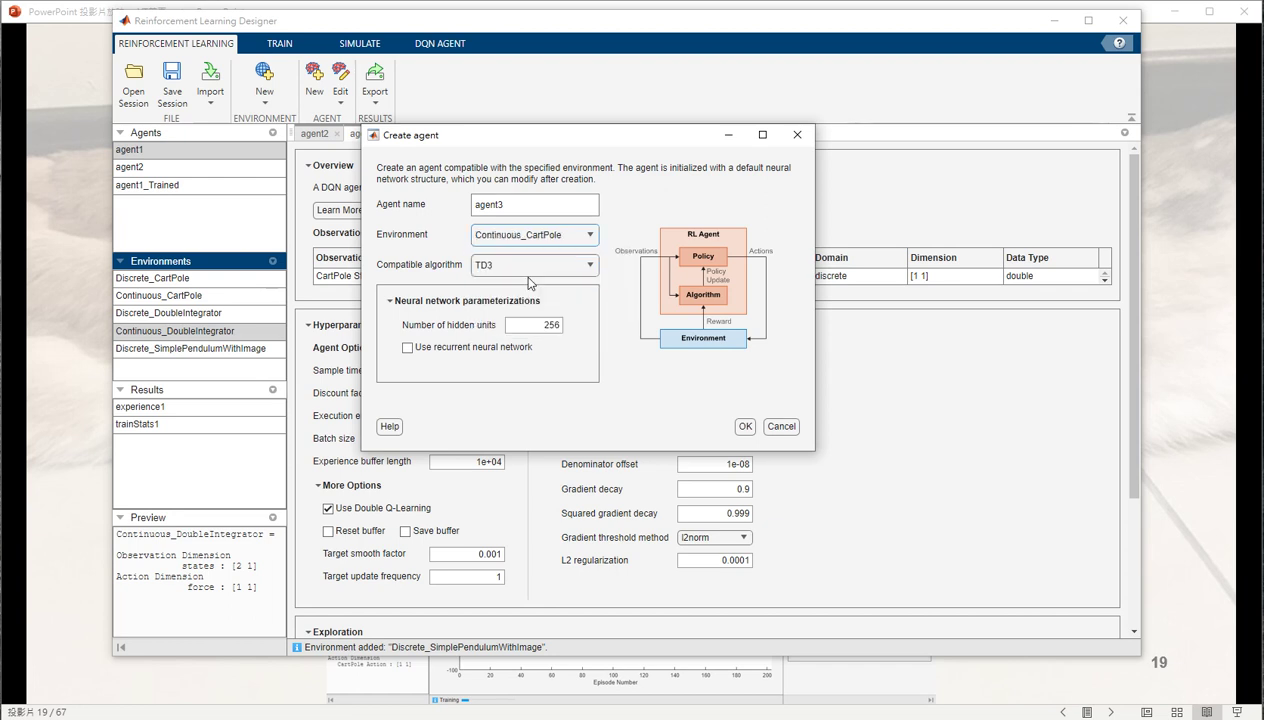
{"action": "left_click", "coordinate": [530, 268]}
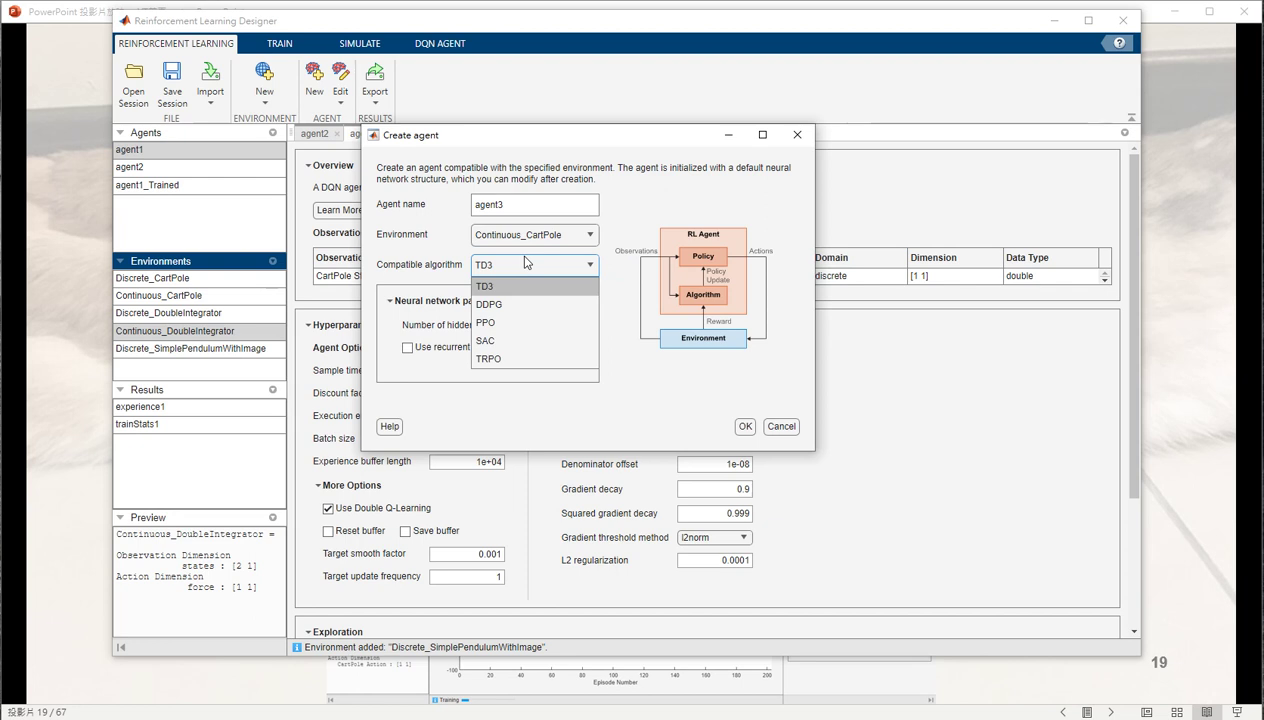
{"action": "left_click", "coordinate": [527, 262]}
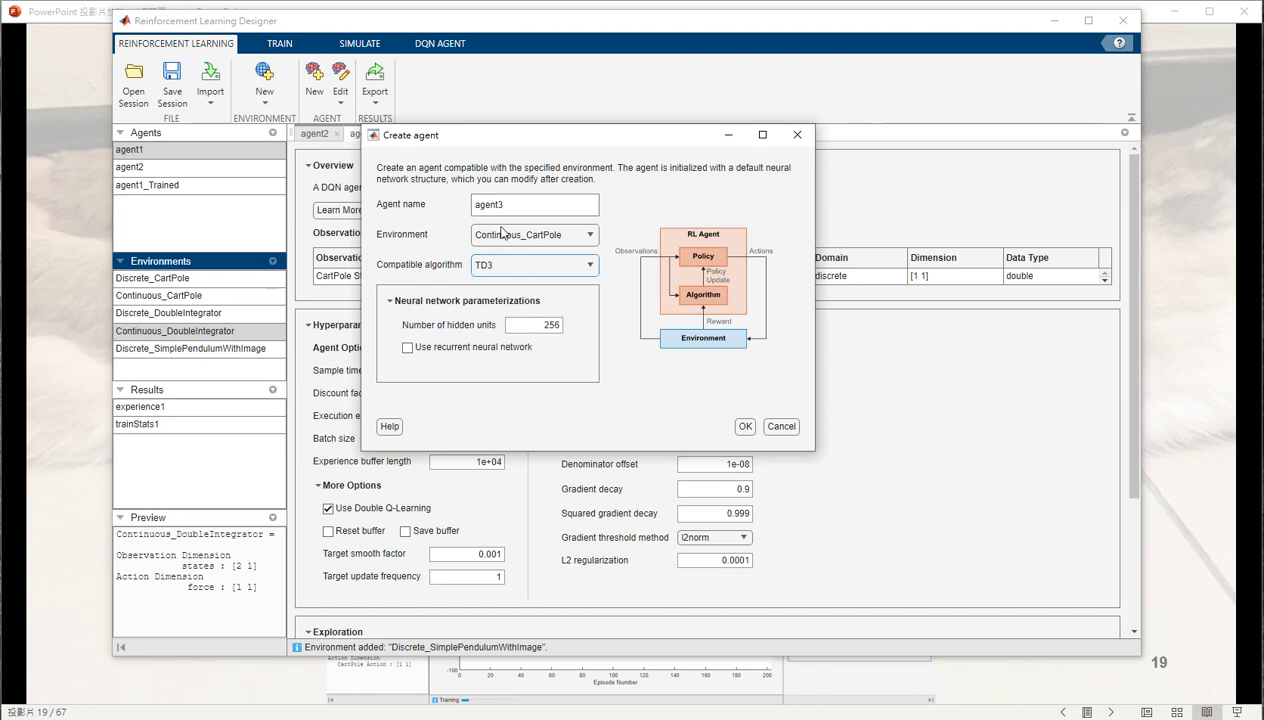
{"action": "left_click", "coordinate": [500, 232]}
{"action": "left_click", "coordinate": [530, 310]}
{"action": "left_click", "coordinate": [520, 270]}
{"action": "left_click", "coordinate": [520, 268]}
Set the agent's environment to Discrete_SimplePendulumWithImage and check its compatible algorithms.
{"action": "left_click", "coordinate": [530, 236]}
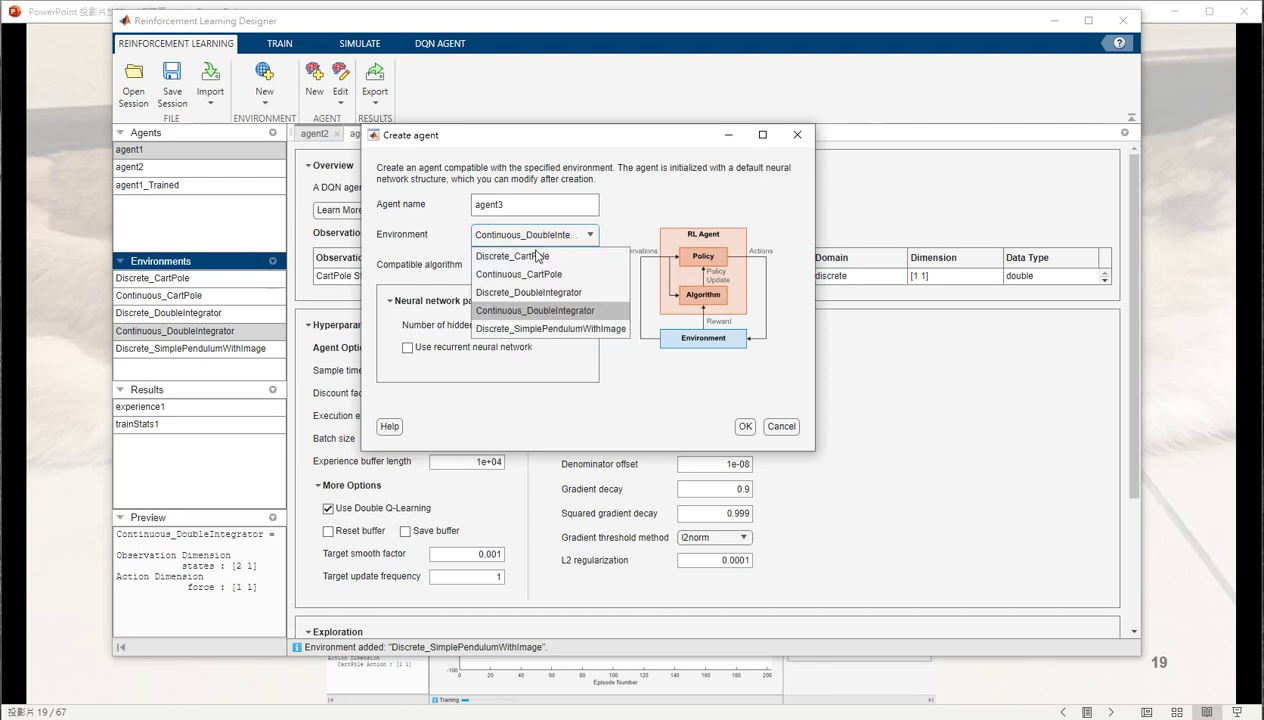
{"action": "left_click", "coordinate": [548, 328]}
{"action": "left_click", "coordinate": [536, 264]}
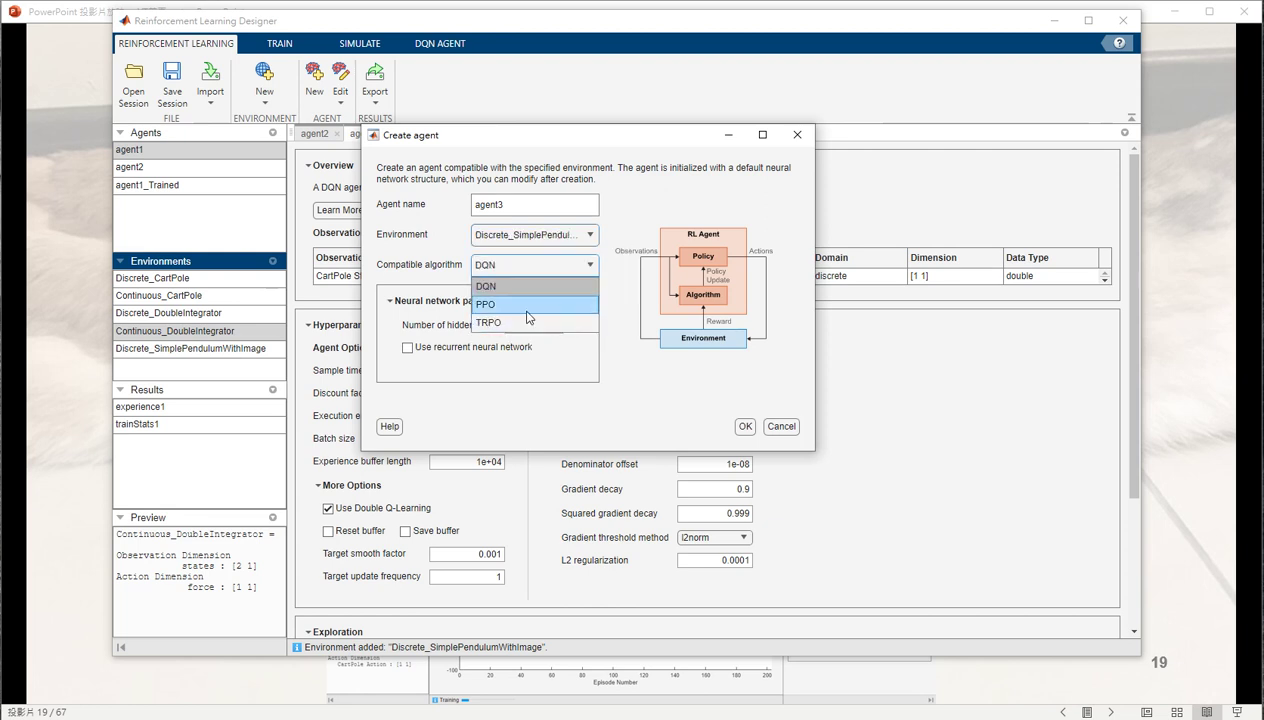
{"action": "left_click", "coordinate": [543, 272]}
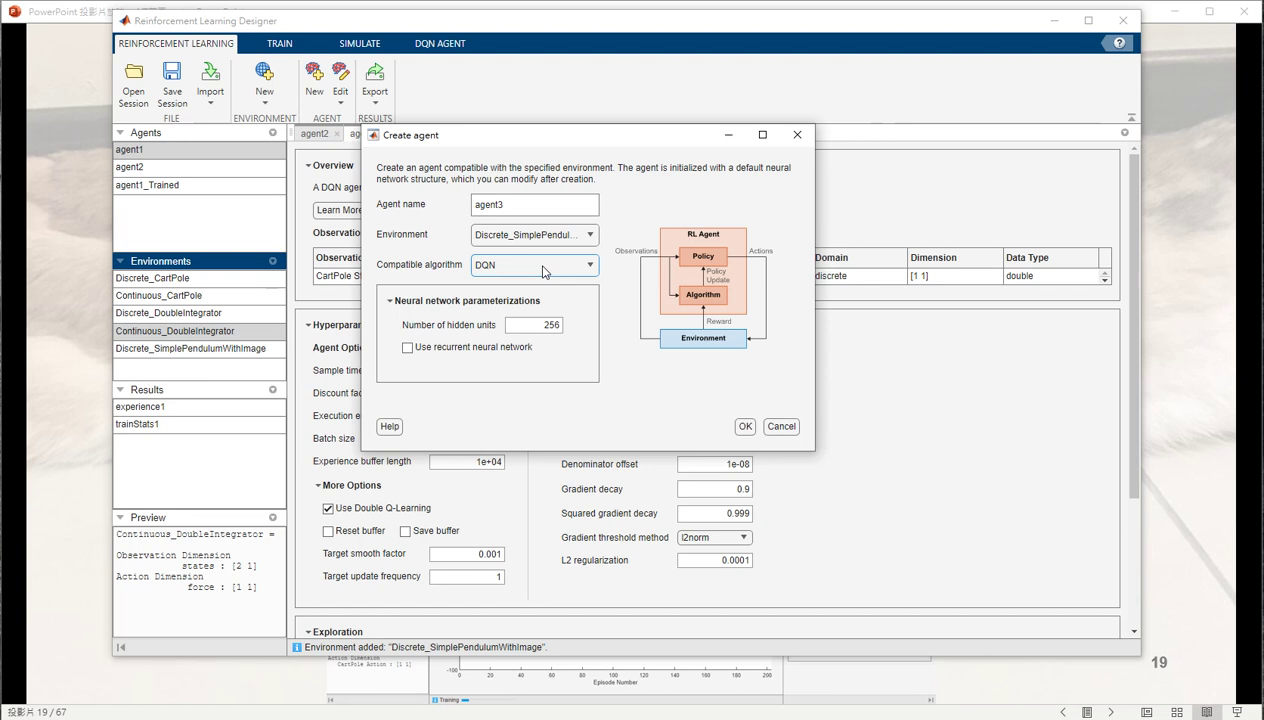
Create agent3 for the Discrete_CartPole environment with the DQN algorithm, 256 hidden units and no recurrent neural network.
{"action": "left_click", "coordinate": [576, 237]}
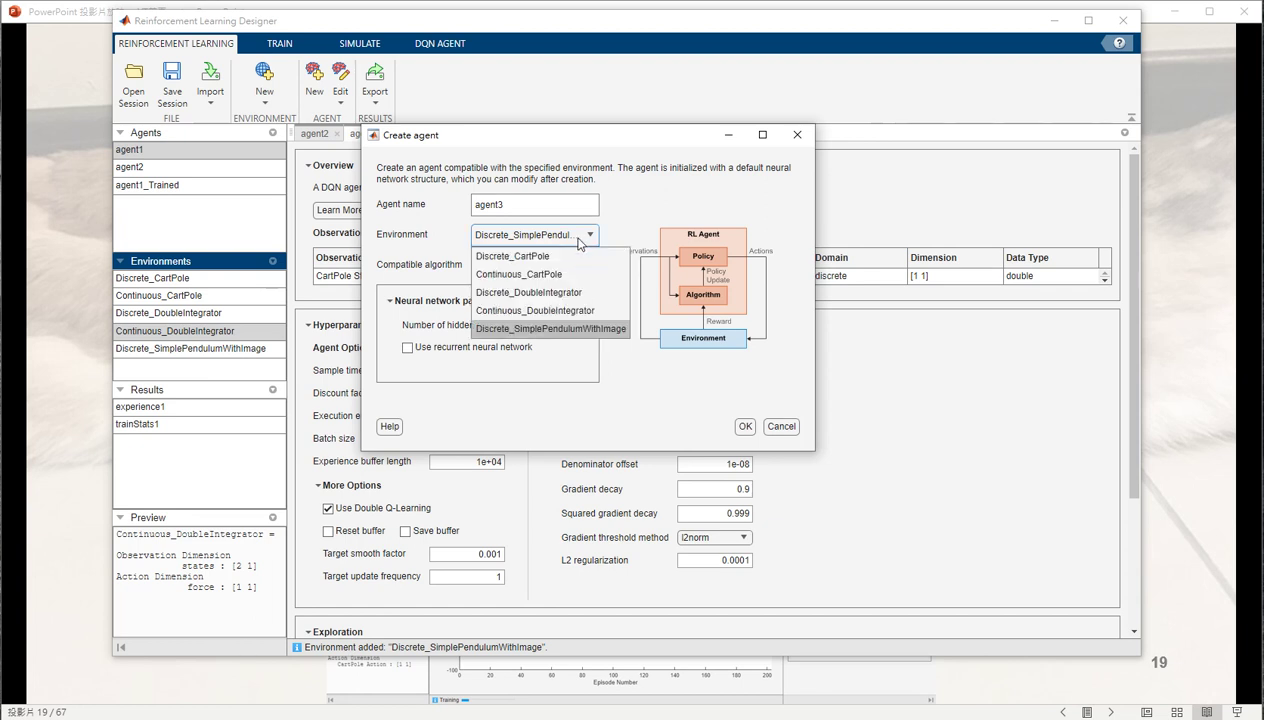
{"action": "left_click", "coordinate": [578, 258]}
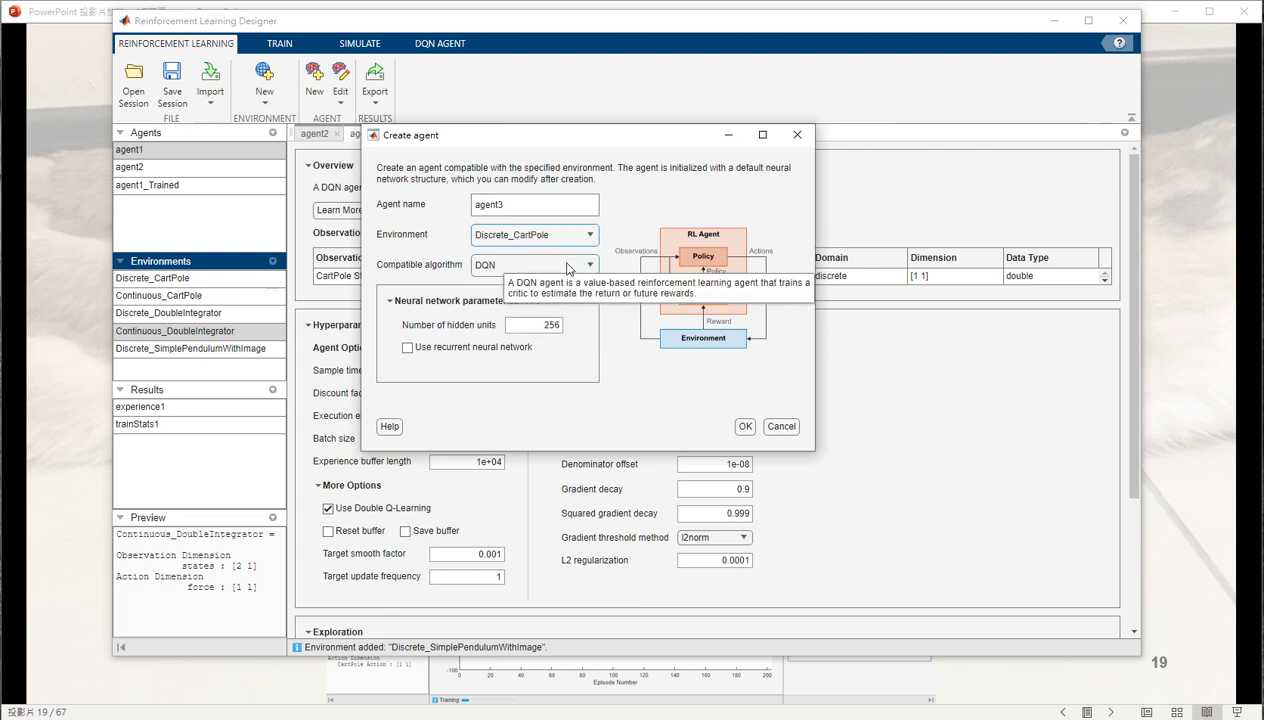
{"action": "left_click", "coordinate": [558, 266]}
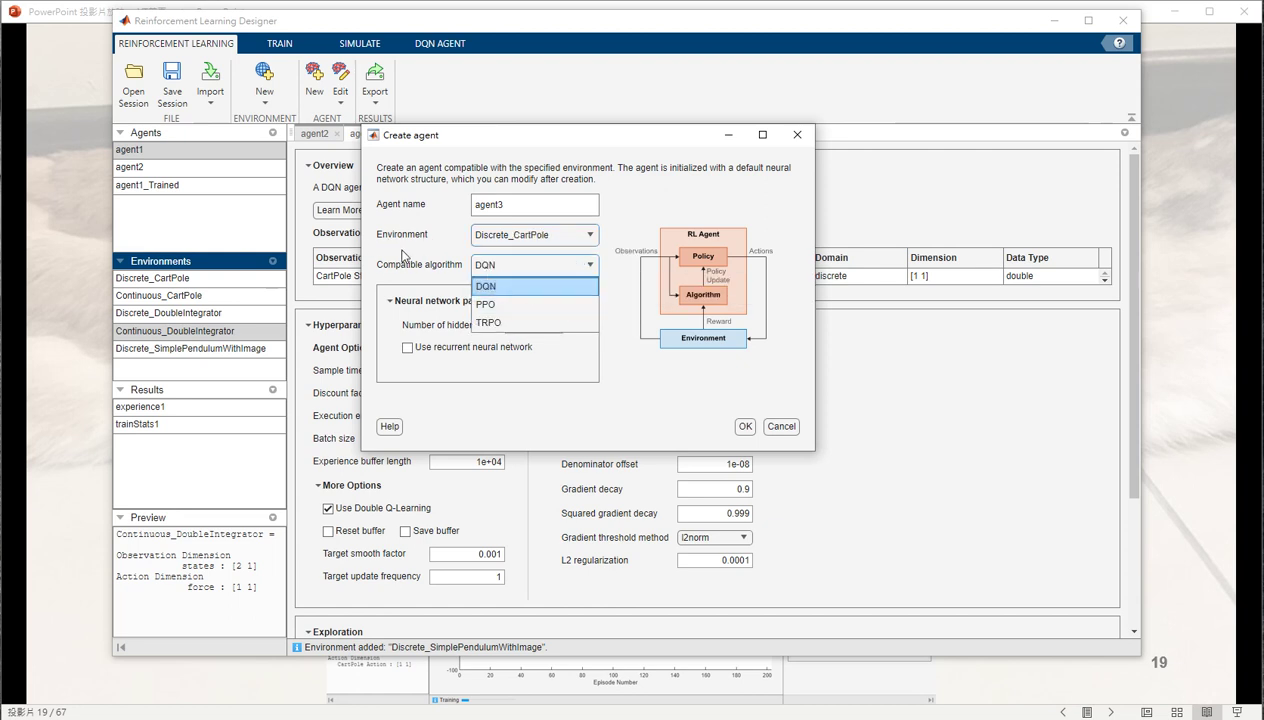
{"action": "left_click", "coordinate": [530, 287]}
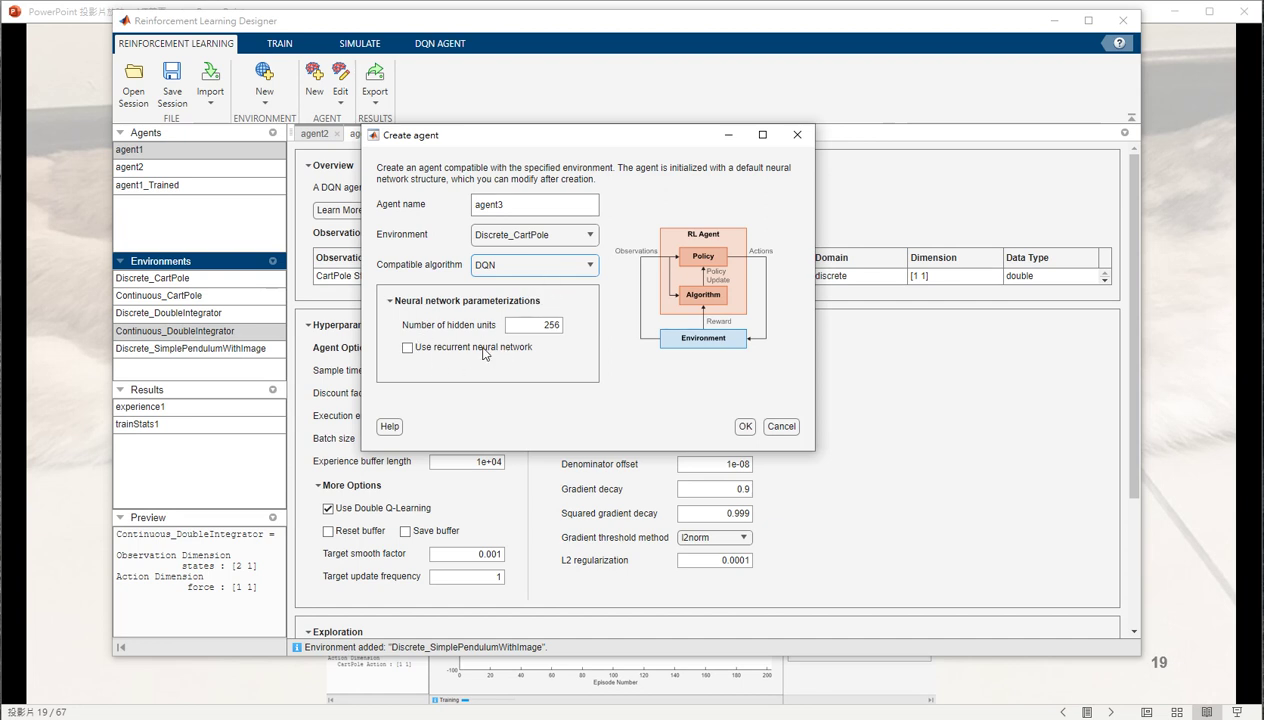
{"action": "left_click", "coordinate": [408, 348]}
{"action": "left_click", "coordinate": [409, 348]}
{"action": "left_click", "coordinate": [406, 348]}
{"action": "left_click", "coordinate": [403, 349]}
{"action": "left_click", "coordinate": [745, 428]}
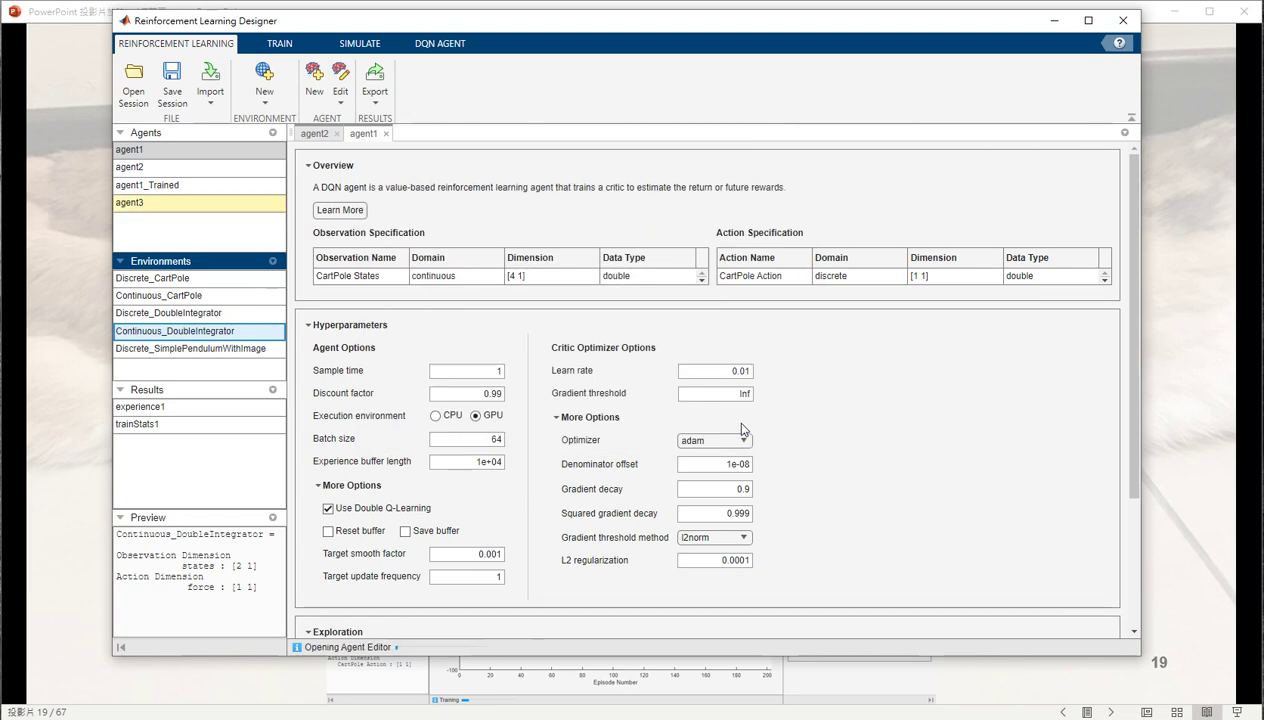
Open agent3, expand its Overview section and examine the domains of its observation and action specifications.
{"action": "double_click", "coordinate": [192, 206]}
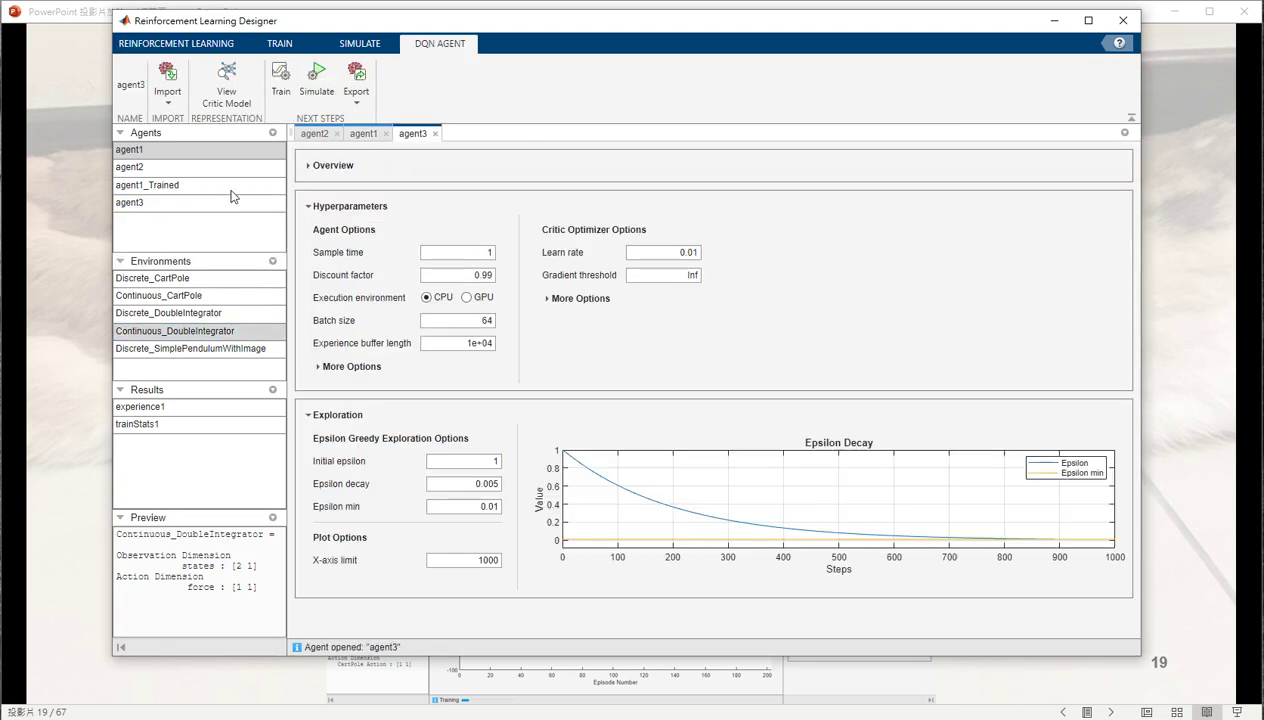
{"action": "left_click", "coordinate": [336, 166]}
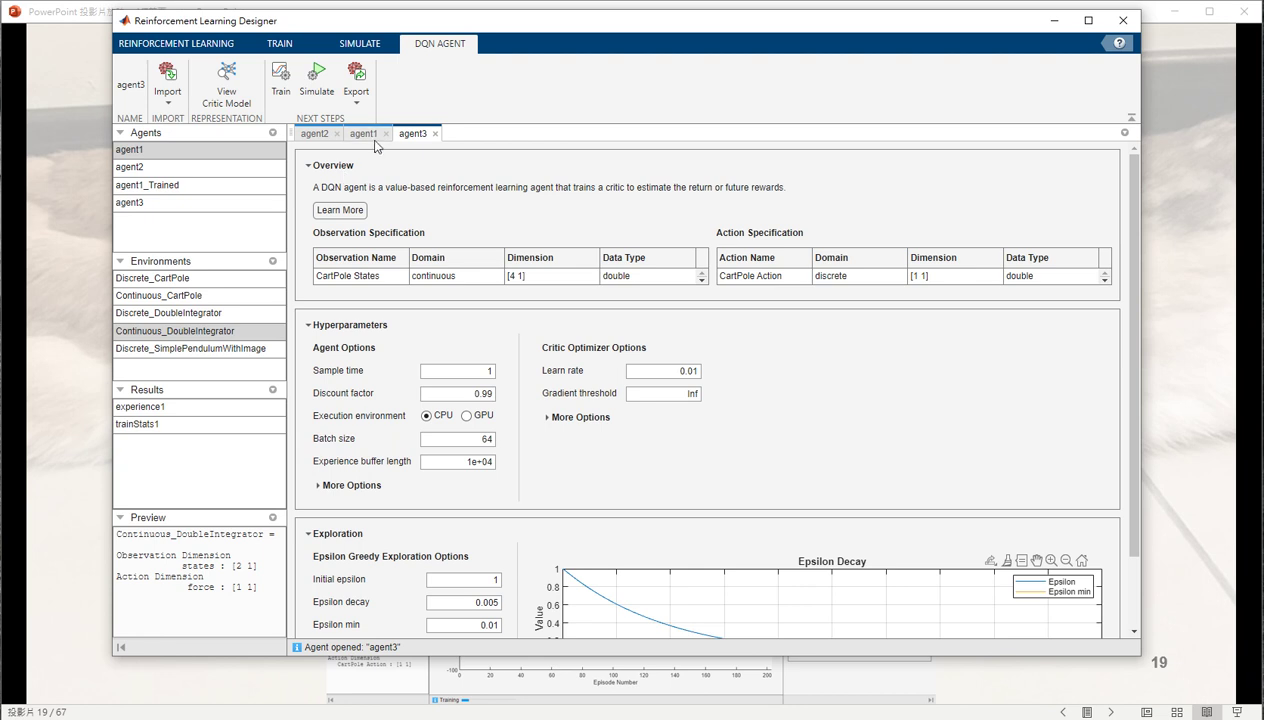
{"action": "left_click_drag", "start_coordinate": [378, 283], "coordinate": [446, 280]}
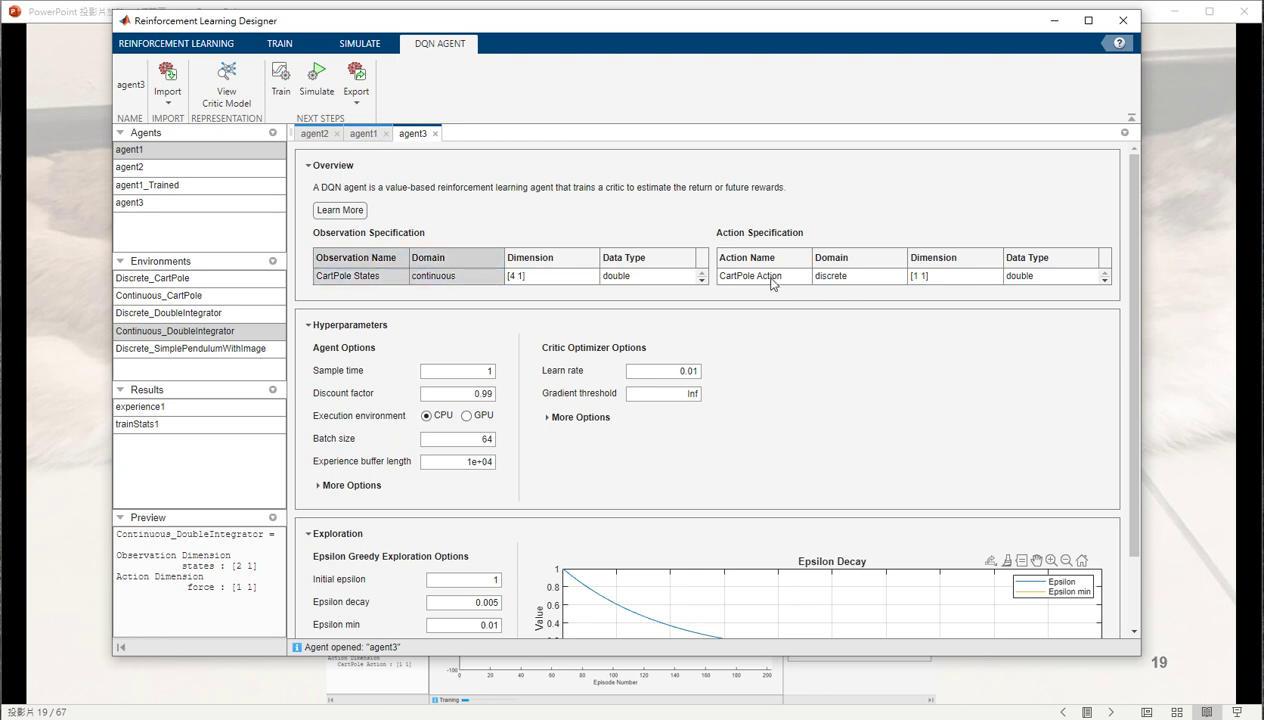
{"action": "left_click_drag", "start_coordinate": [772, 280], "coordinate": [863, 279]}
{"action": "left_click", "coordinate": [852, 286]}
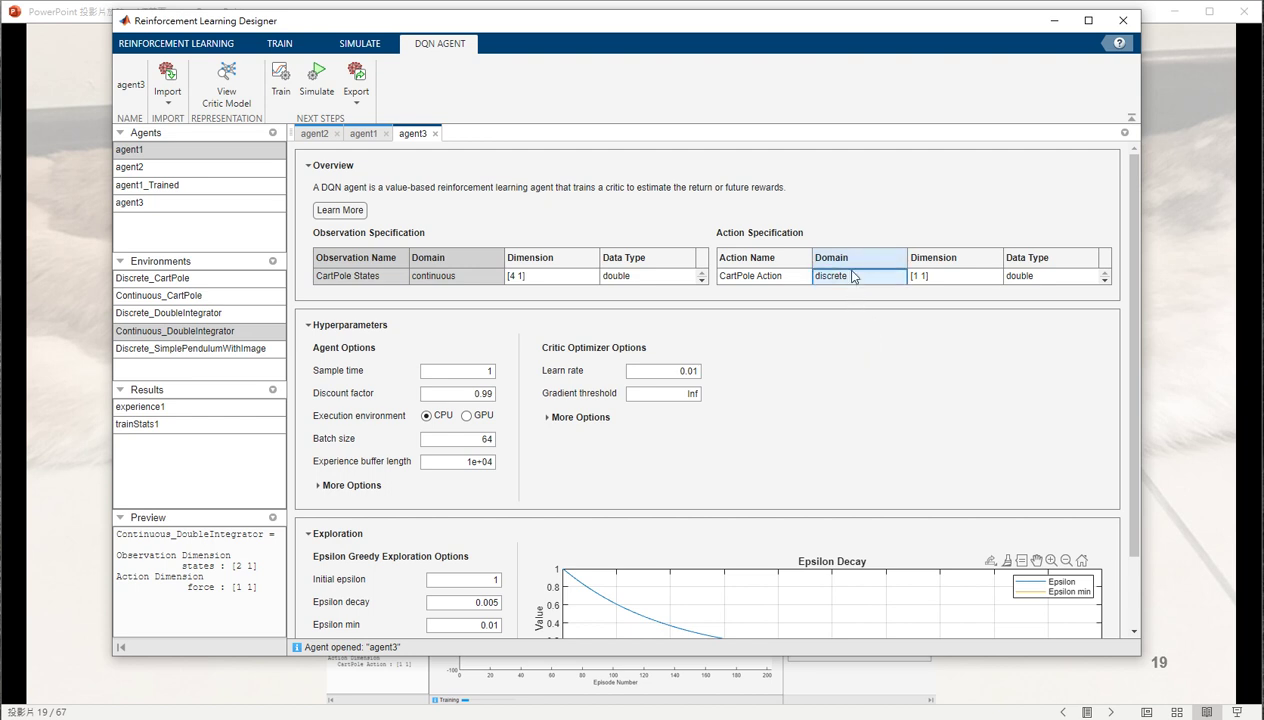
{"action": "left_click", "coordinate": [890, 212]}
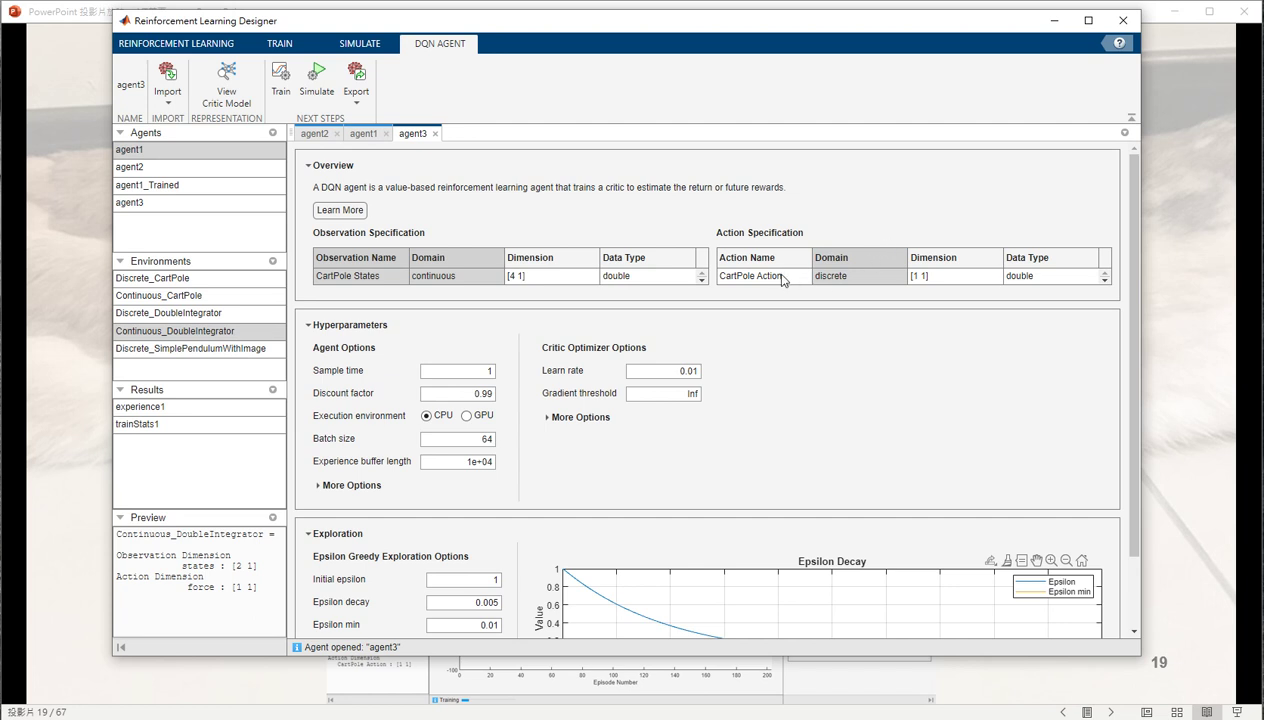
Set agent3's execution environment to GPU and review its additional agent, critic optimizer and exploration options.
{"action": "scroll", "coordinate": [795, 292], "scroll_direction": "down", "scroll_amount": 1}
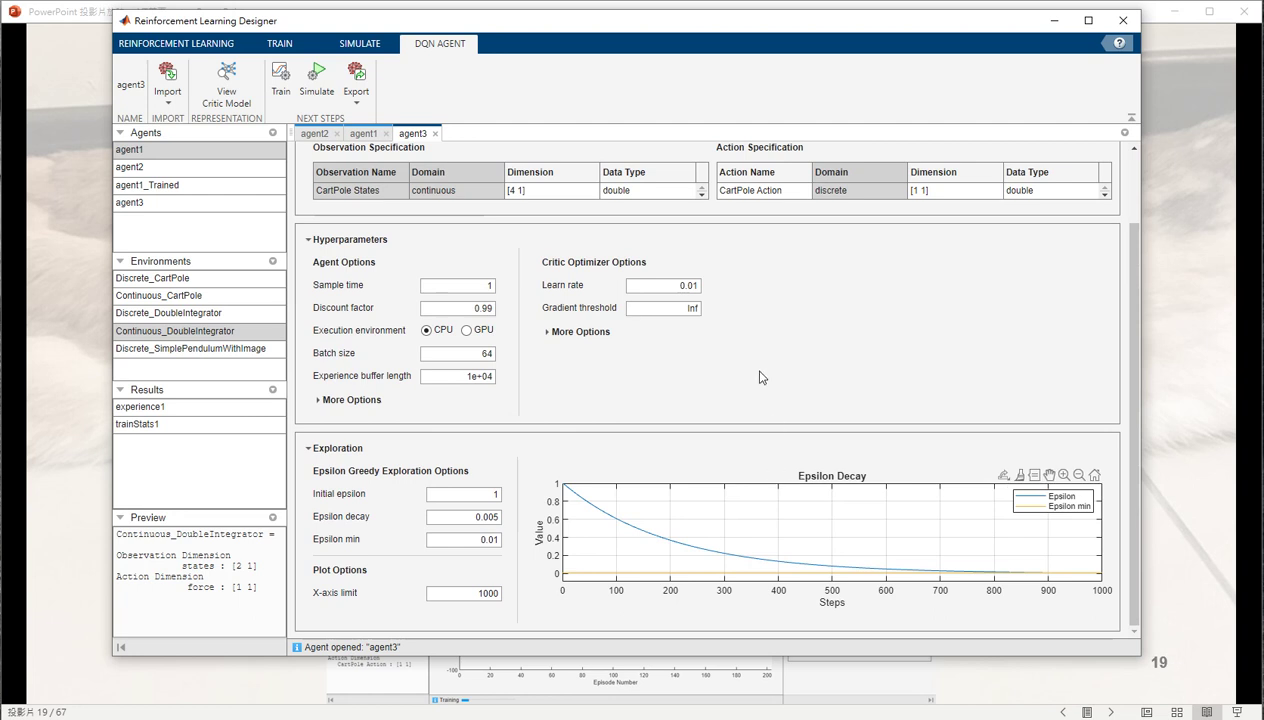
{"action": "left_click", "coordinate": [486, 332]}
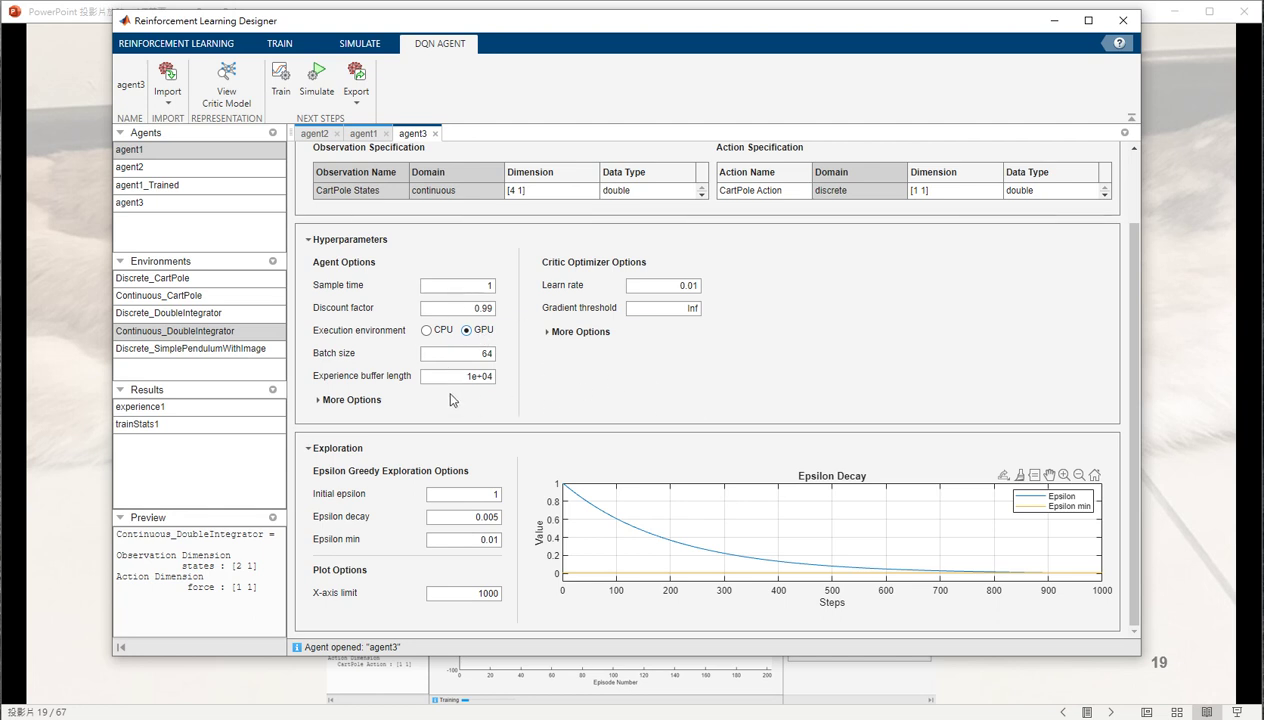
{"action": "left_click", "coordinate": [362, 400]}
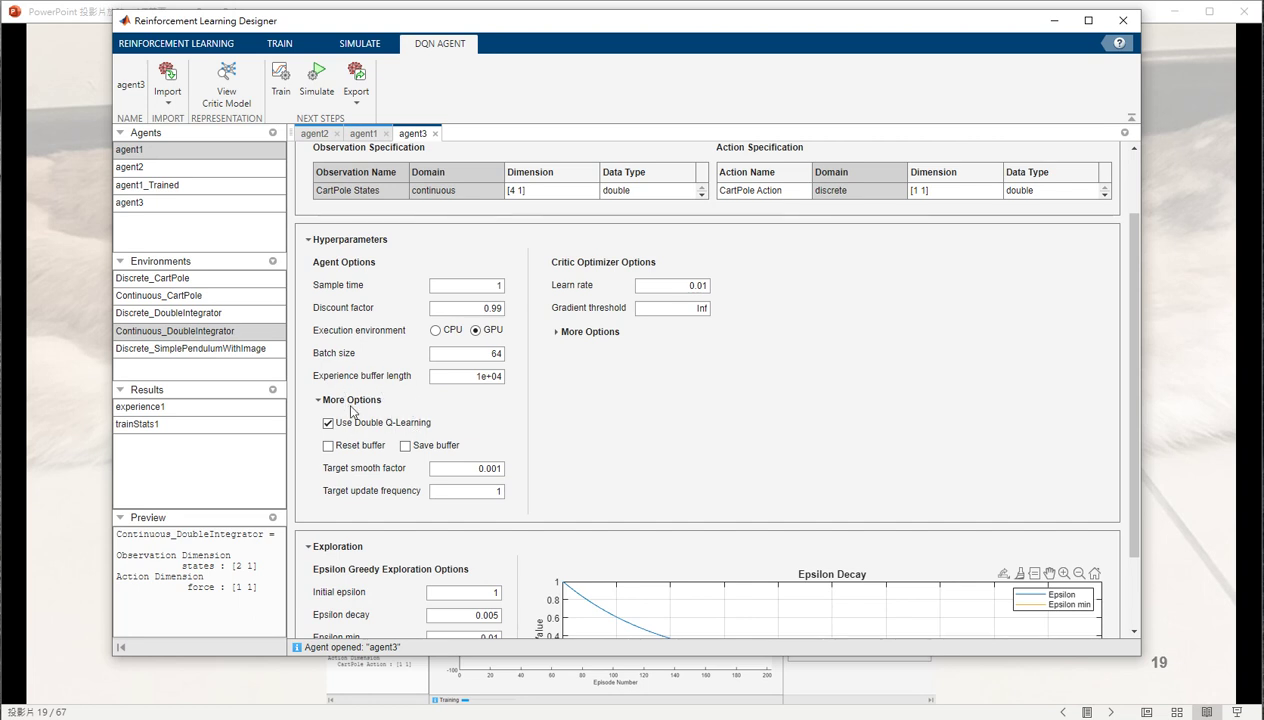
{"action": "left_click", "coordinate": [606, 332]}
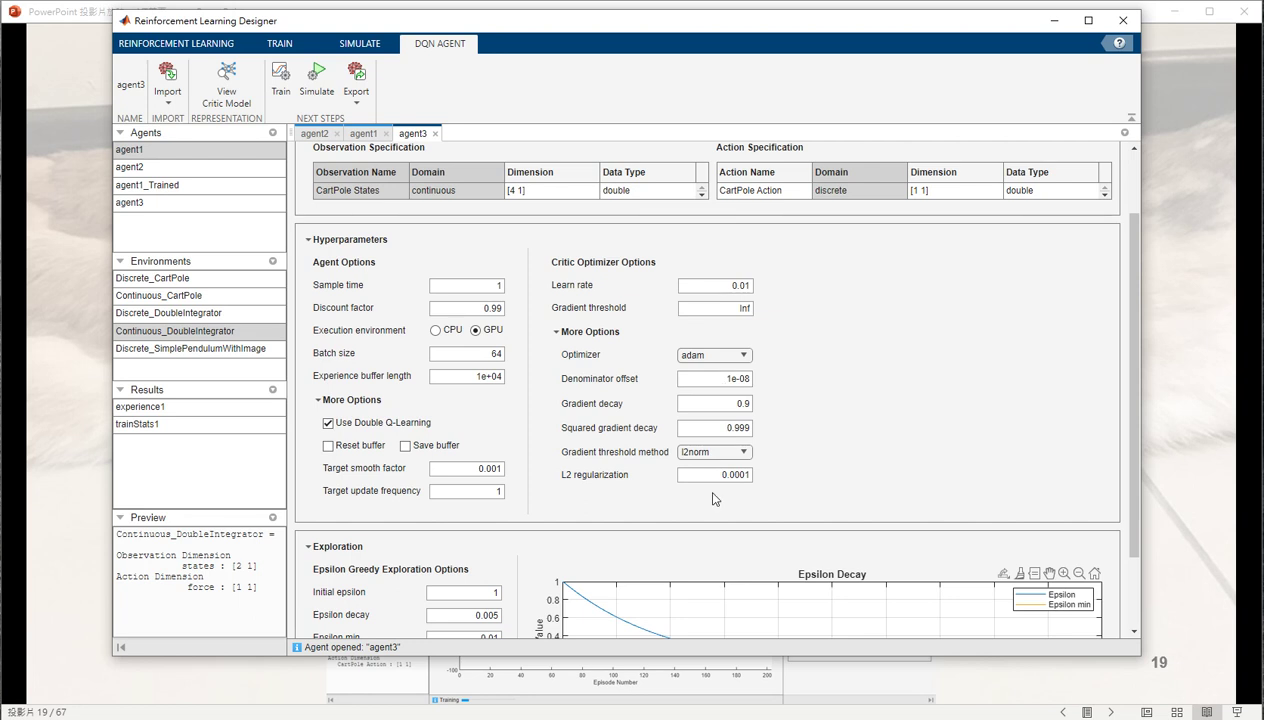
{"action": "scroll", "coordinate": [668, 476], "scroll_direction": "down", "scroll_amount": 3}
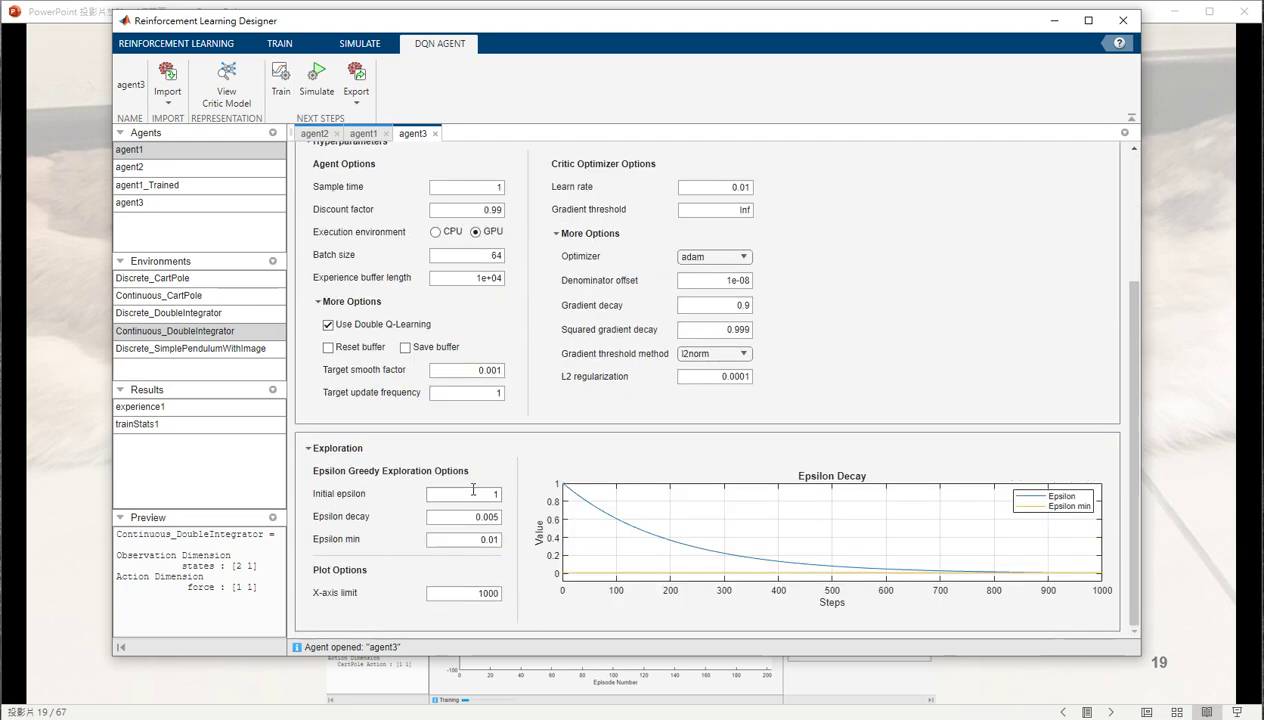
{"action": "scroll", "coordinate": [515, 262], "scroll_direction": "up", "scroll_amount": 4}
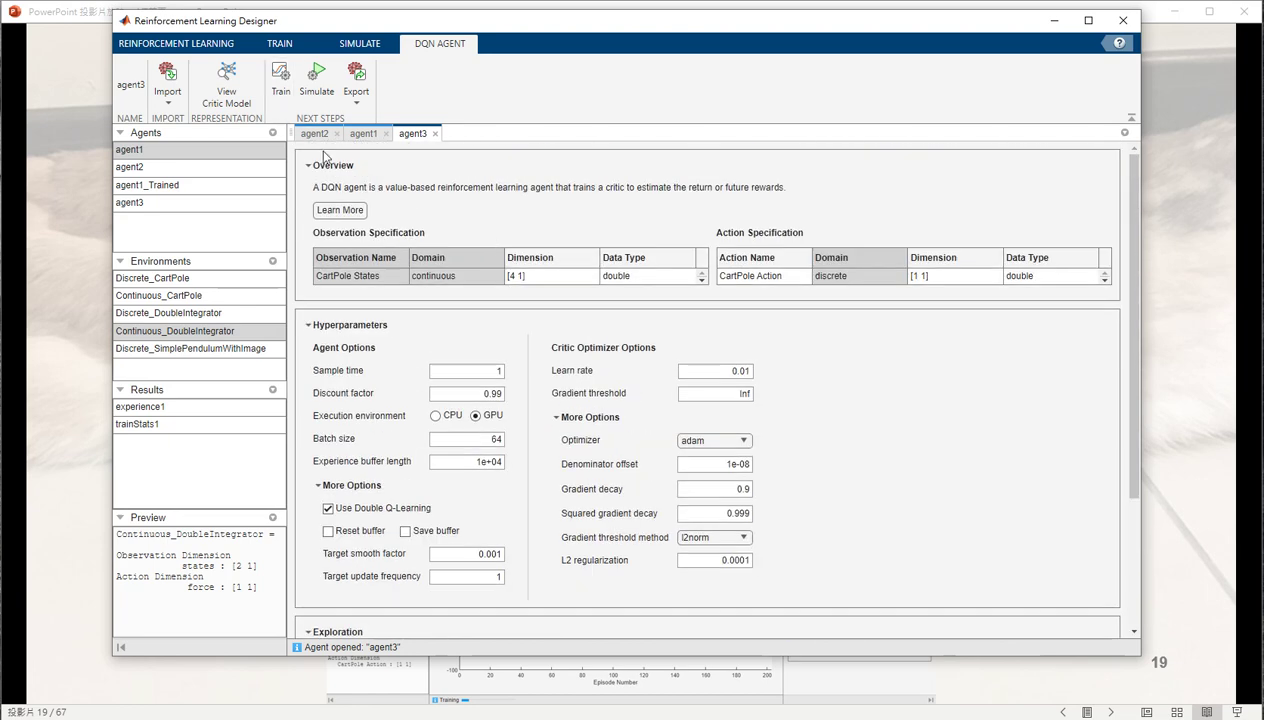
Switch to agent2 and examine its Ornstein Uhlenbeck noise settings, including the additional exploration options.
{"action": "left_click", "coordinate": [360, 134]}
{"action": "left_click", "coordinate": [315, 134]}
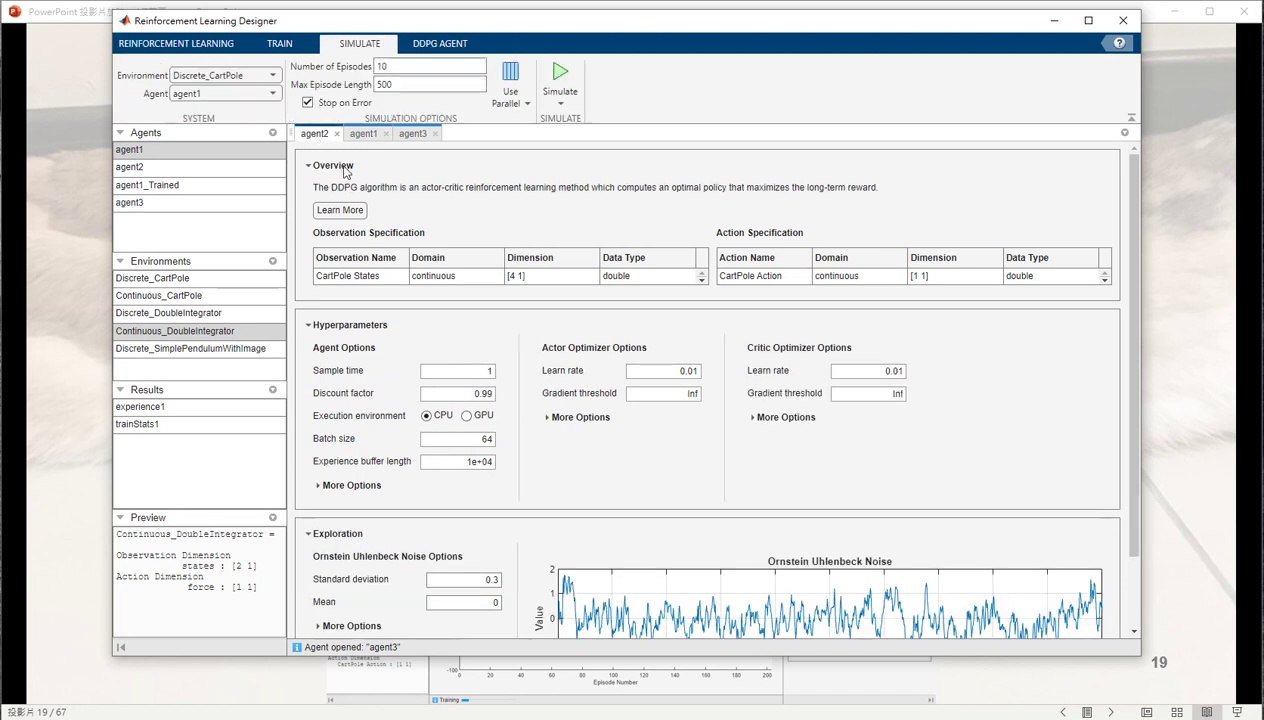
{"action": "scroll", "coordinate": [584, 356], "scroll_direction": "down", "scroll_amount": 2}
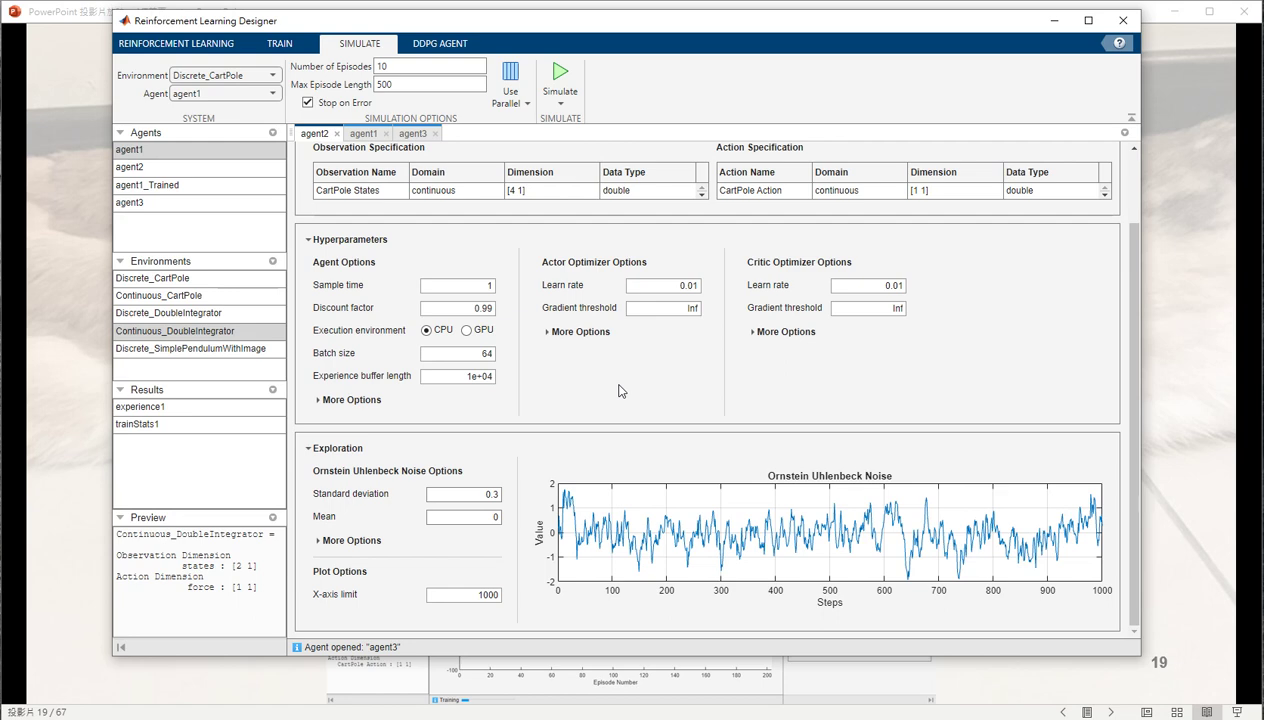
{"action": "left_click", "coordinate": [375, 541]}
{"action": "scroll", "coordinate": [390, 546], "scroll_direction": "down", "scroll_amount": 2}
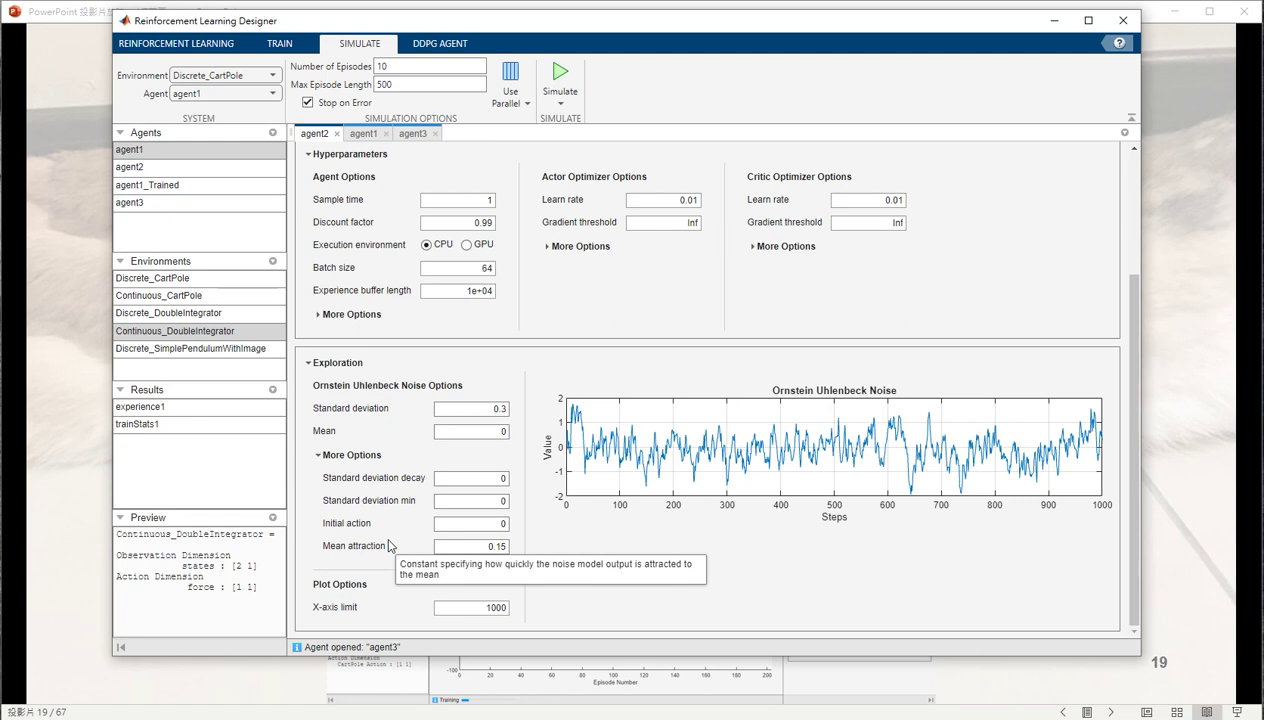
{"action": "scroll", "coordinate": [445, 512], "scroll_direction": "up", "scroll_amount": 4}
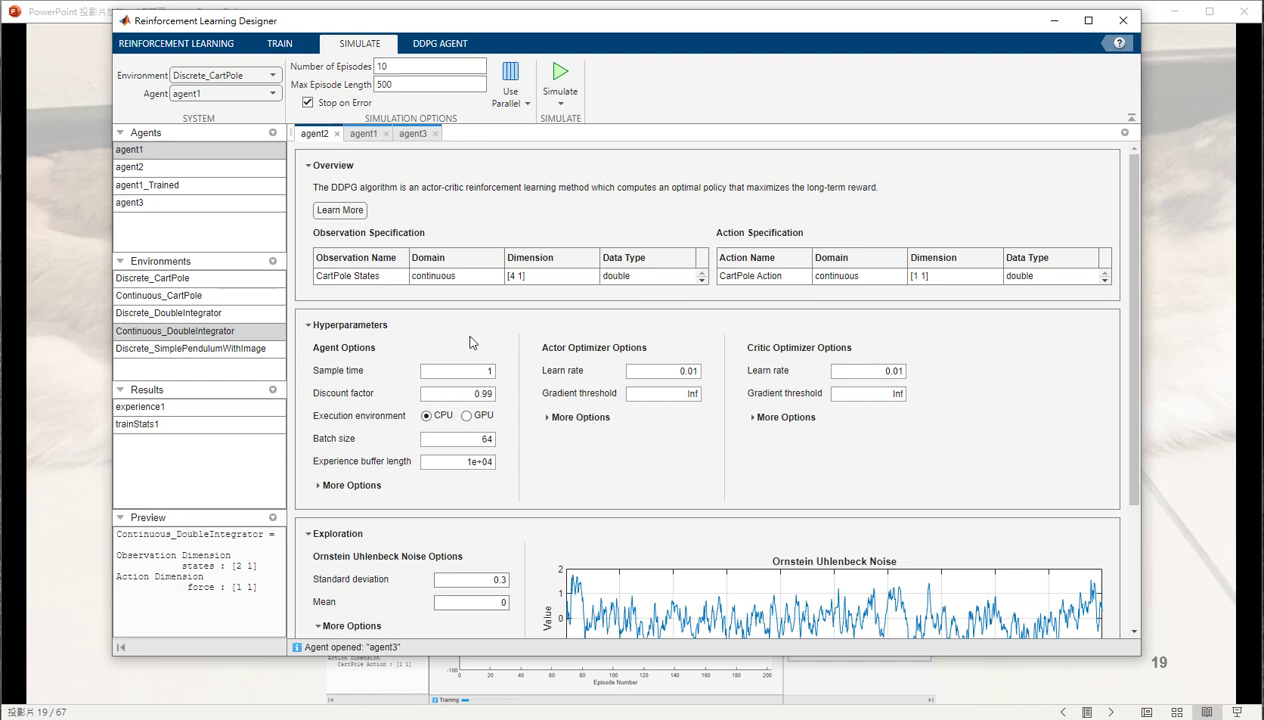
Expand and review agent2's additional actor optimizer, critic optimizer and agent hyperparameters.
{"action": "left_click", "coordinate": [577, 420]}
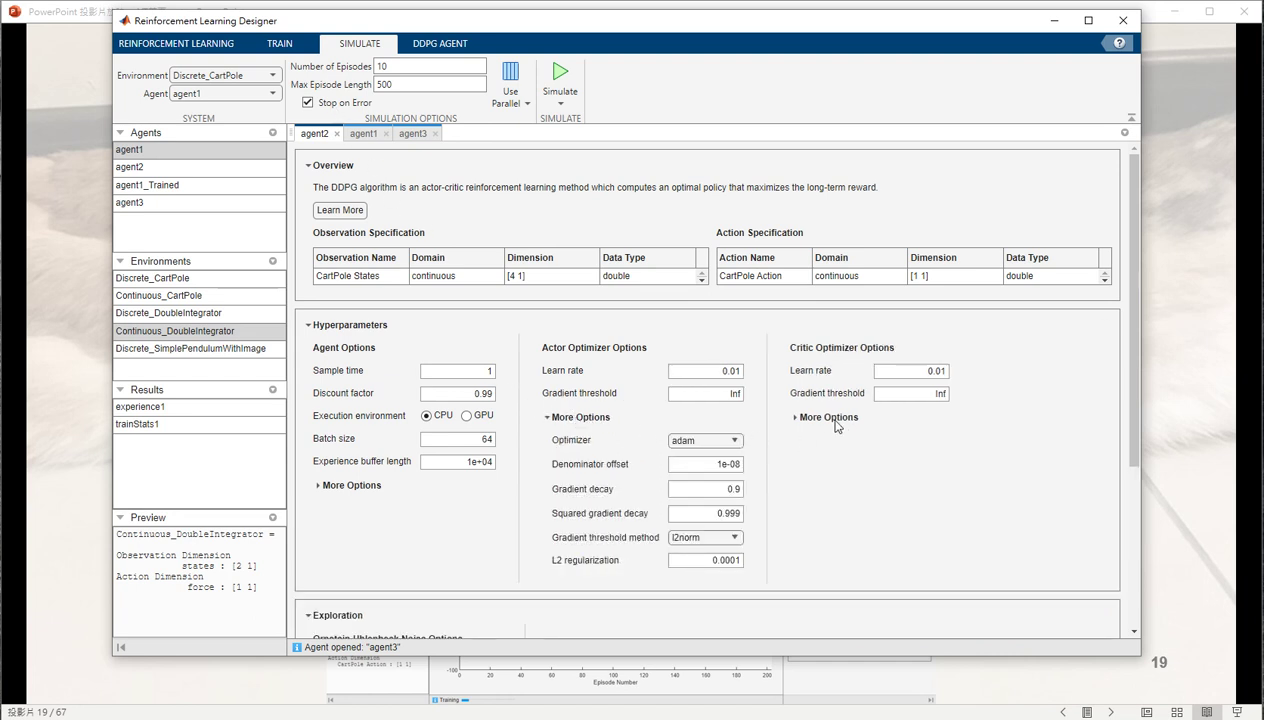
{"action": "left_click", "coordinate": [837, 422]}
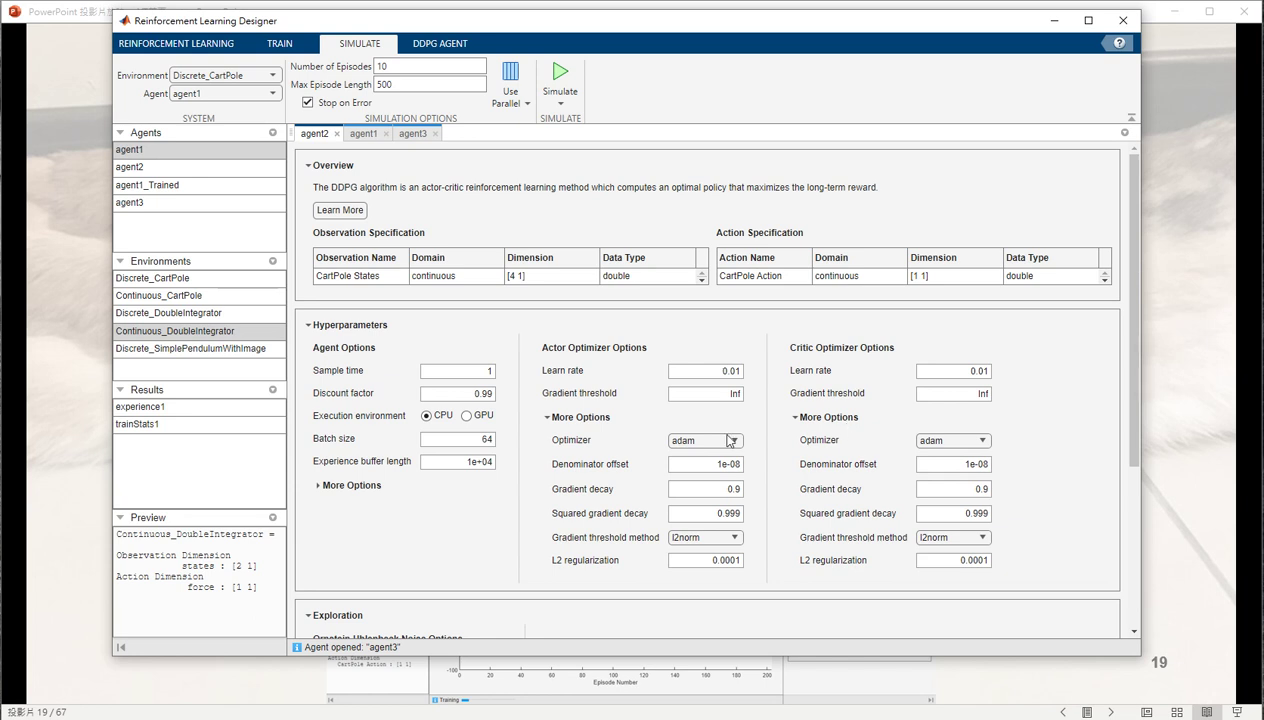
{"action": "left_click", "coordinate": [355, 485]}
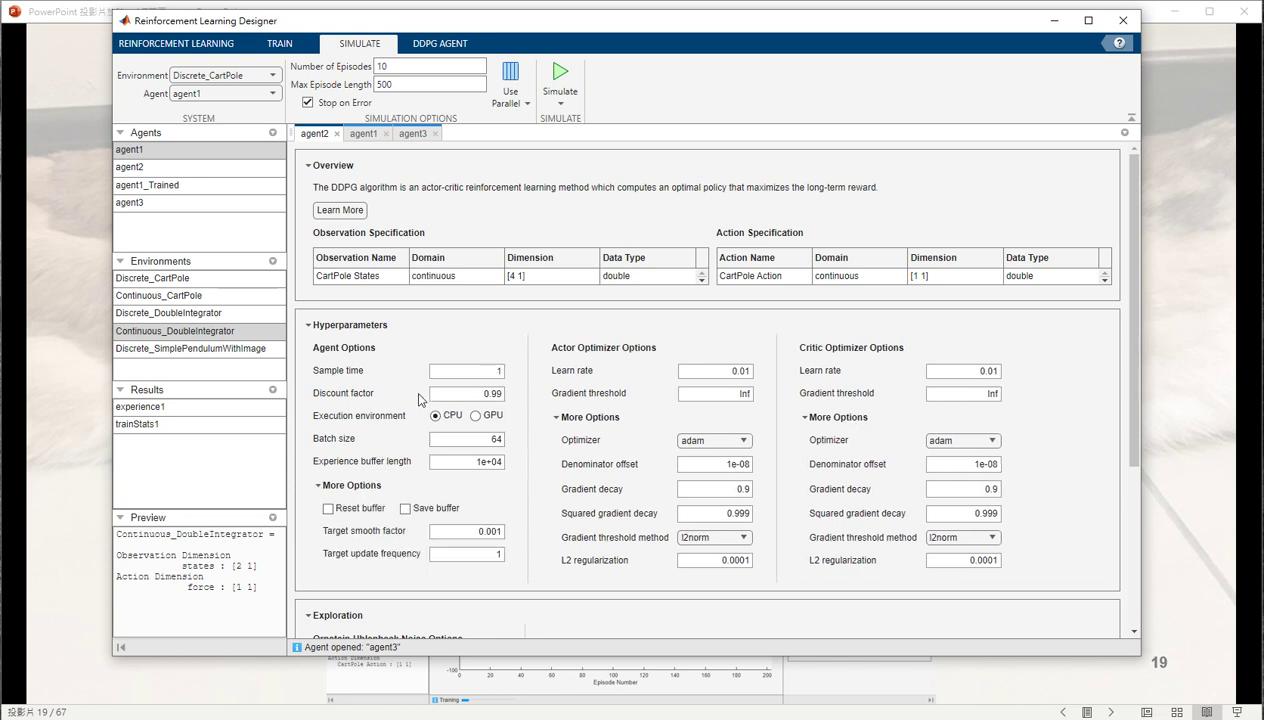
Set the training environment to Continuous_CartPole and the agent to train to agent3.
{"action": "left_click", "coordinate": [283, 45]}
{"action": "left_click", "coordinate": [235, 76]}
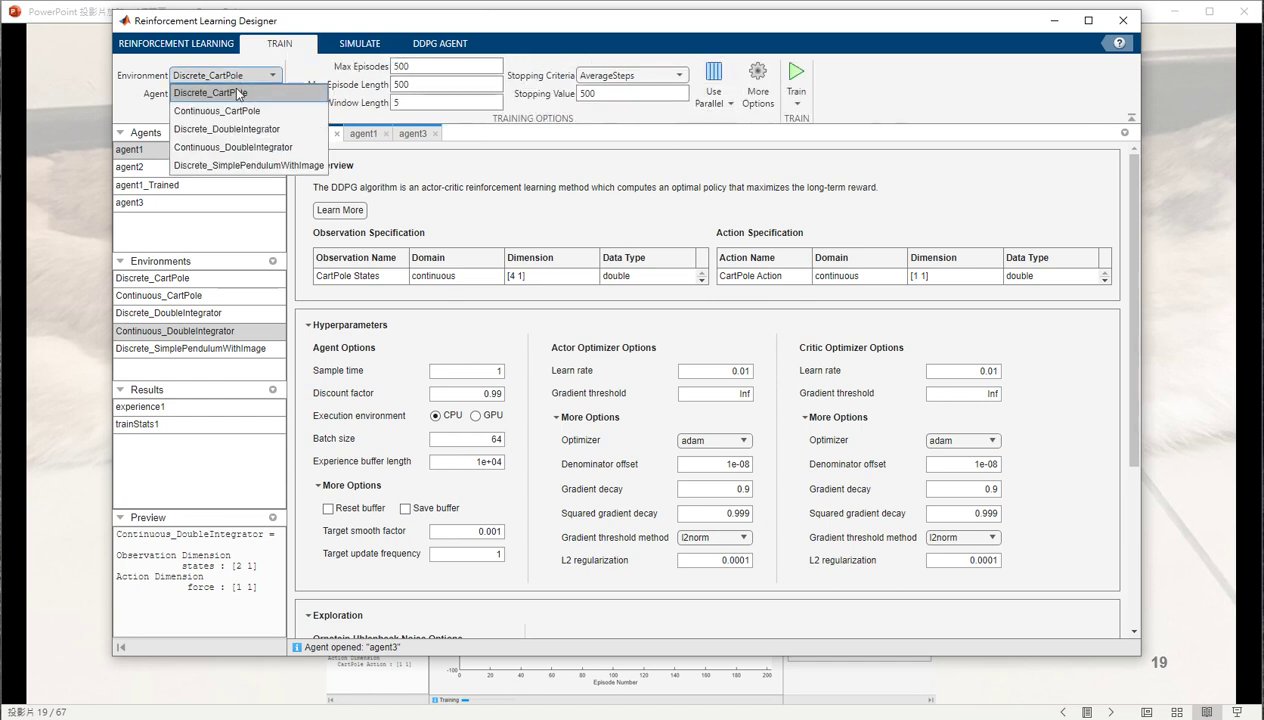
{"action": "left_click", "coordinate": [240, 110]}
{"action": "left_click", "coordinate": [242, 93]}
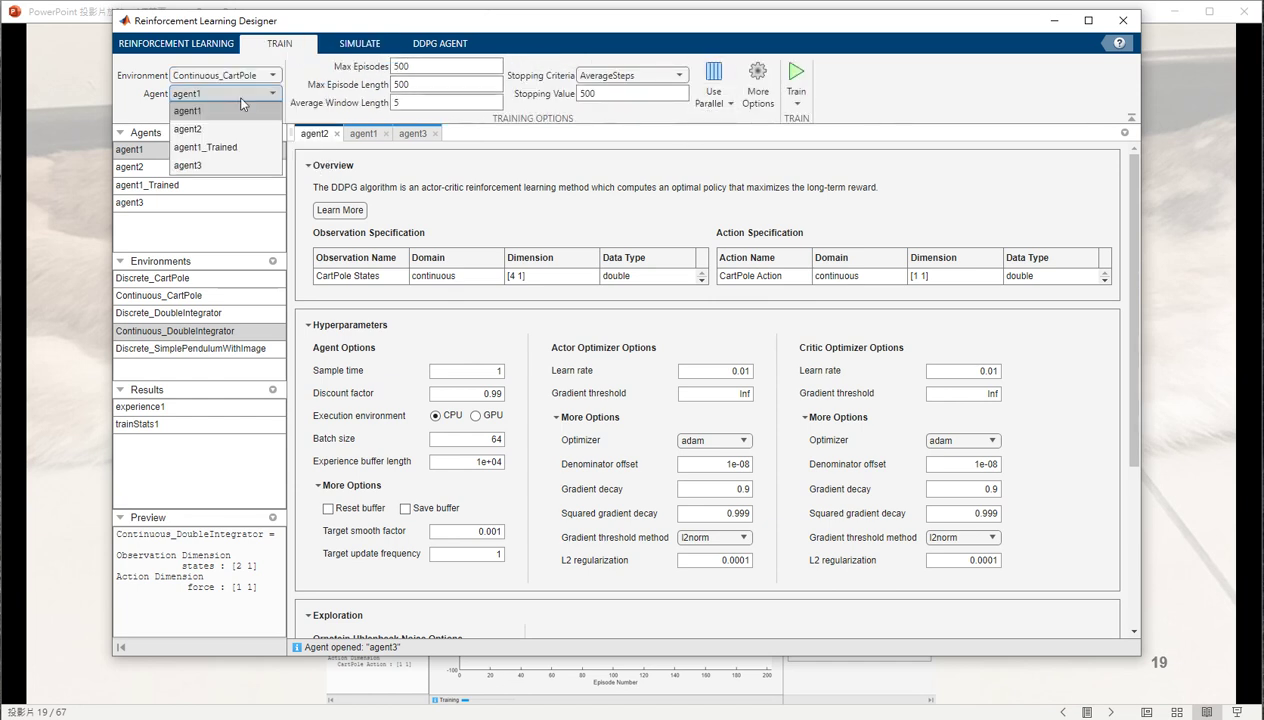
{"action": "left_click", "coordinate": [241, 163]}
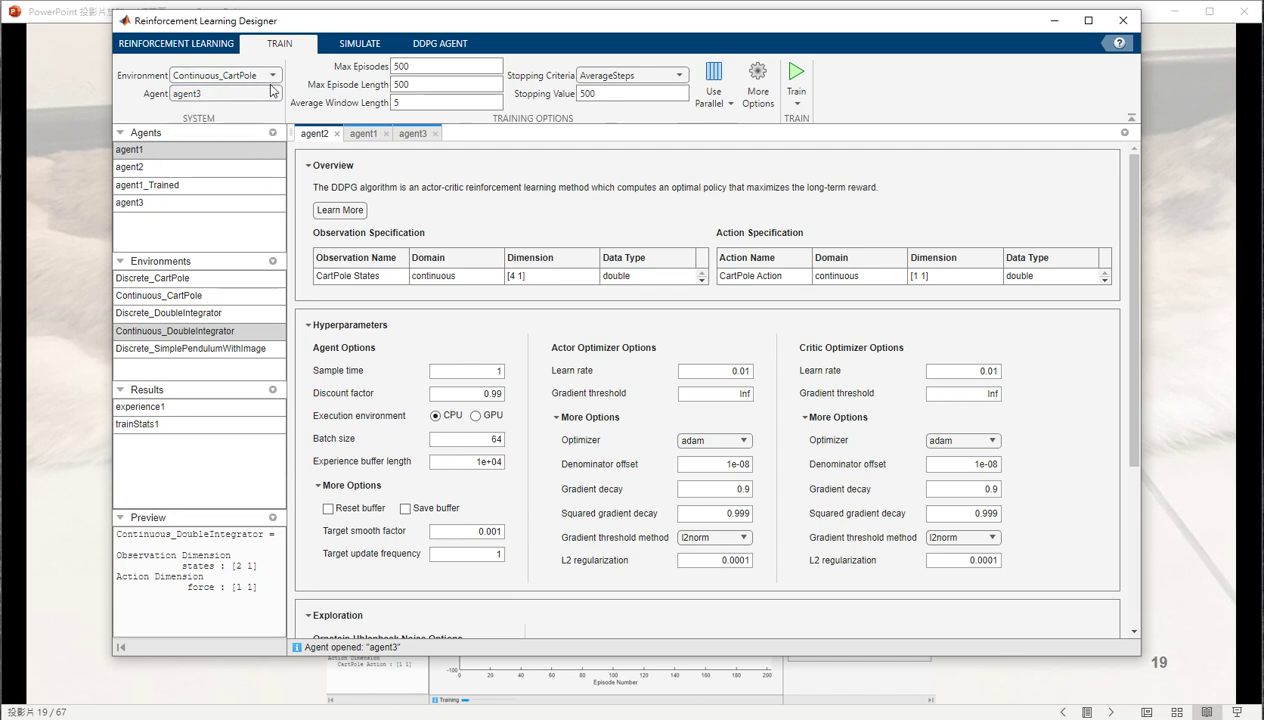
{"action": "left_click", "coordinate": [200, 93]}
{"action": "left_click", "coordinate": [200, 78]}
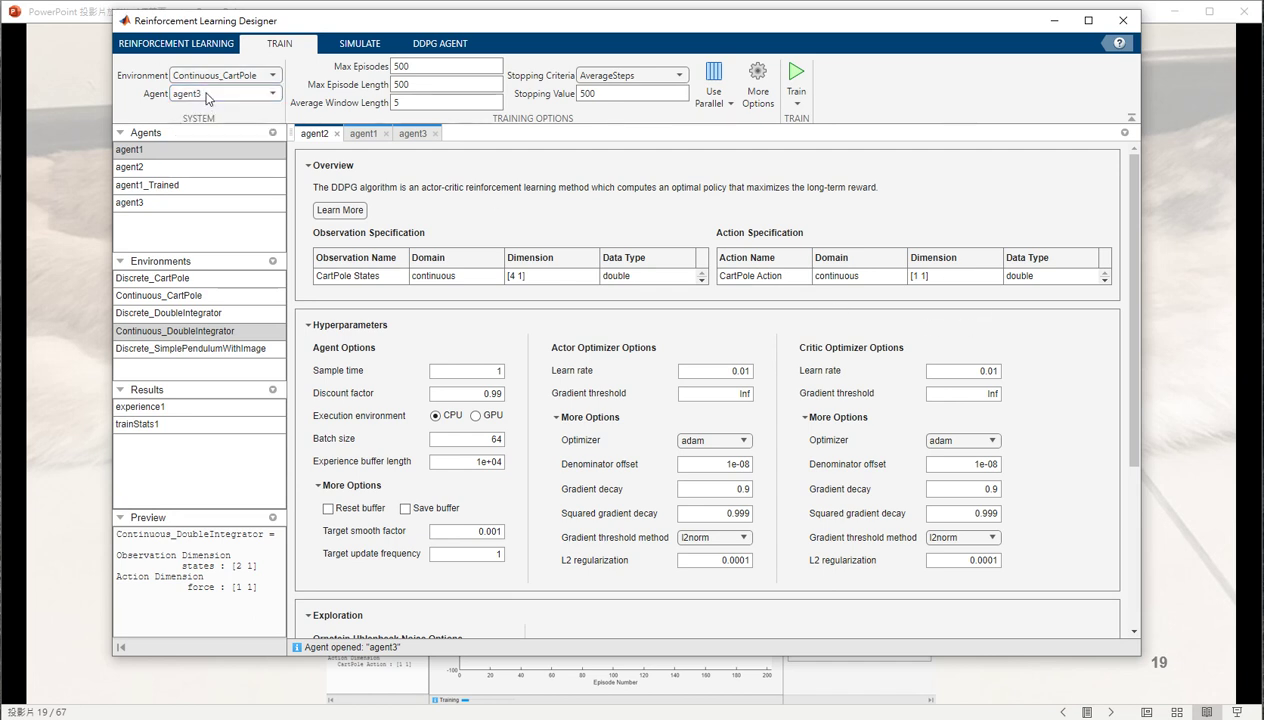
{"action": "left_click", "coordinate": [208, 77]}
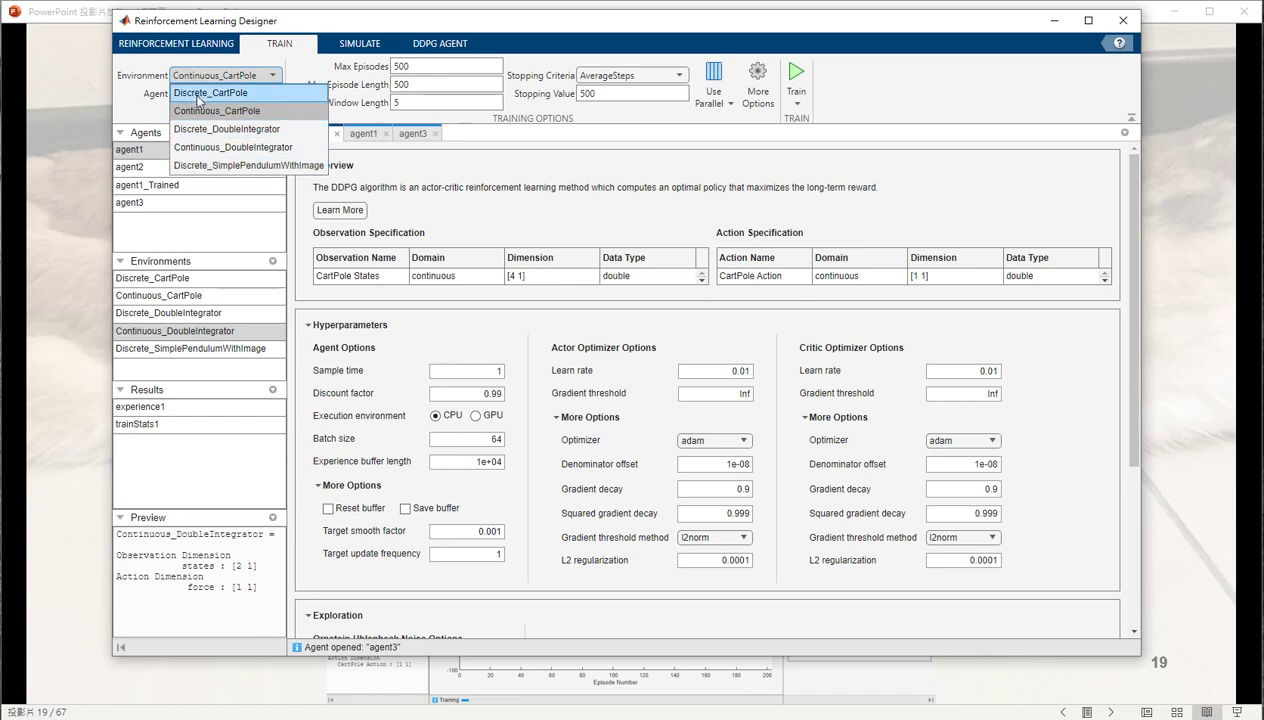
{"action": "left_click", "coordinate": [137, 79]}
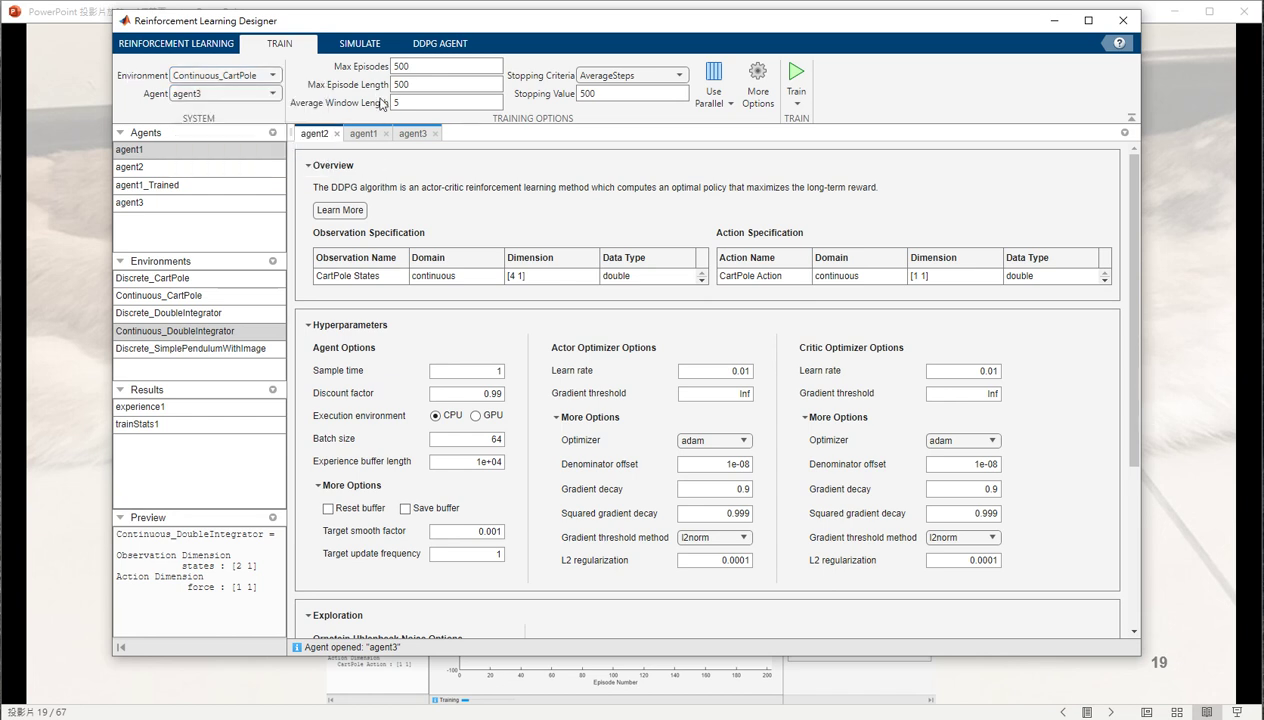
Review the additional training options and the available stopping criteria without changing them.
{"action": "left_click", "coordinate": [756, 90]}
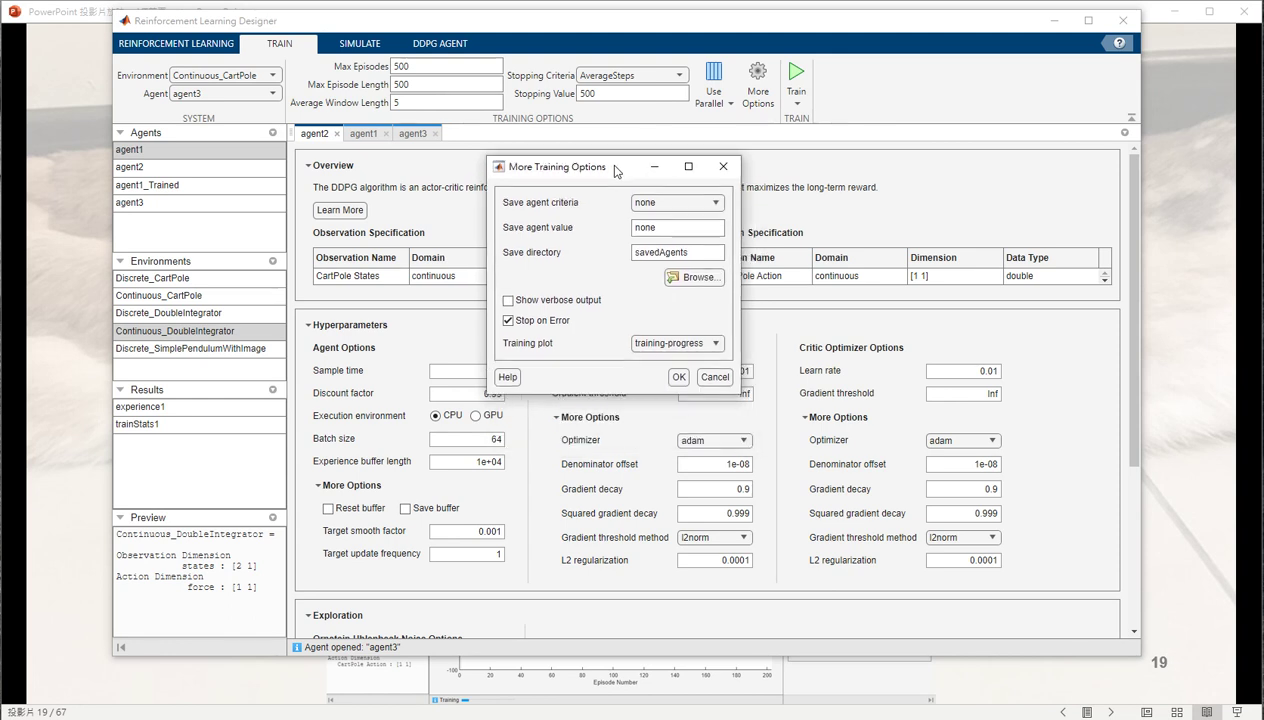
{"action": "left_click", "coordinate": [734, 163]}
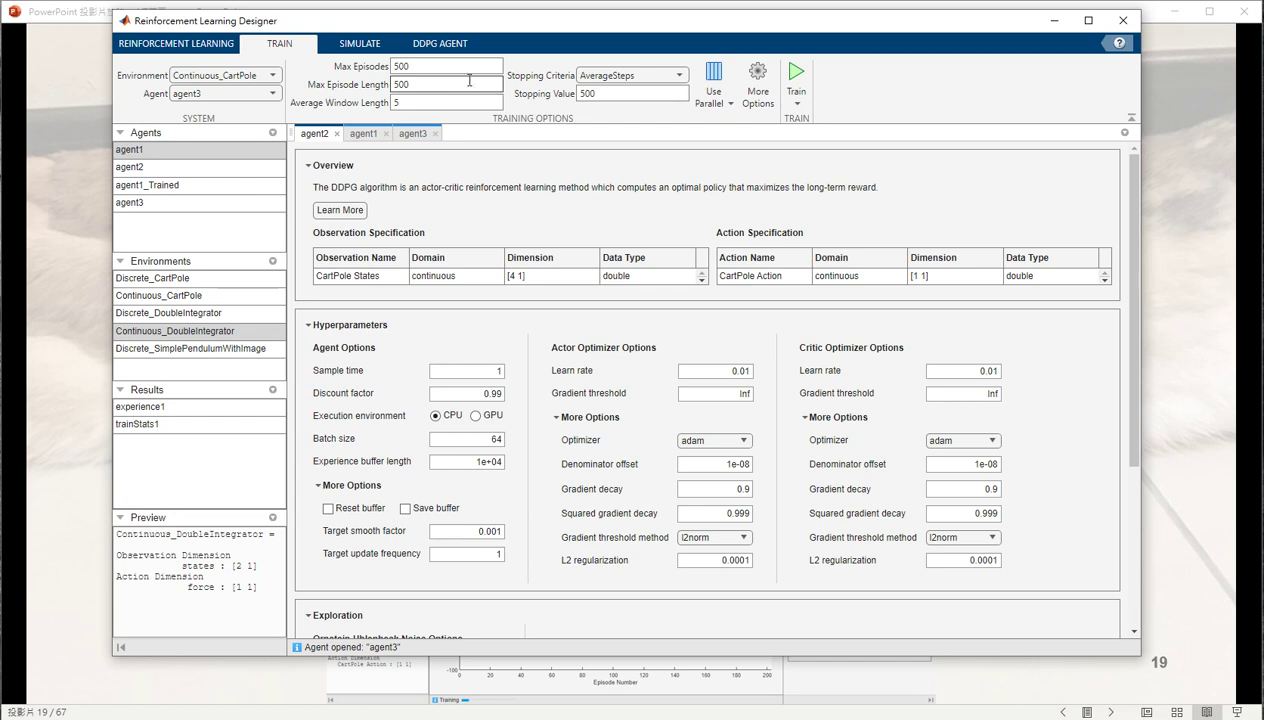
{"action": "left_click", "coordinate": [625, 78]}
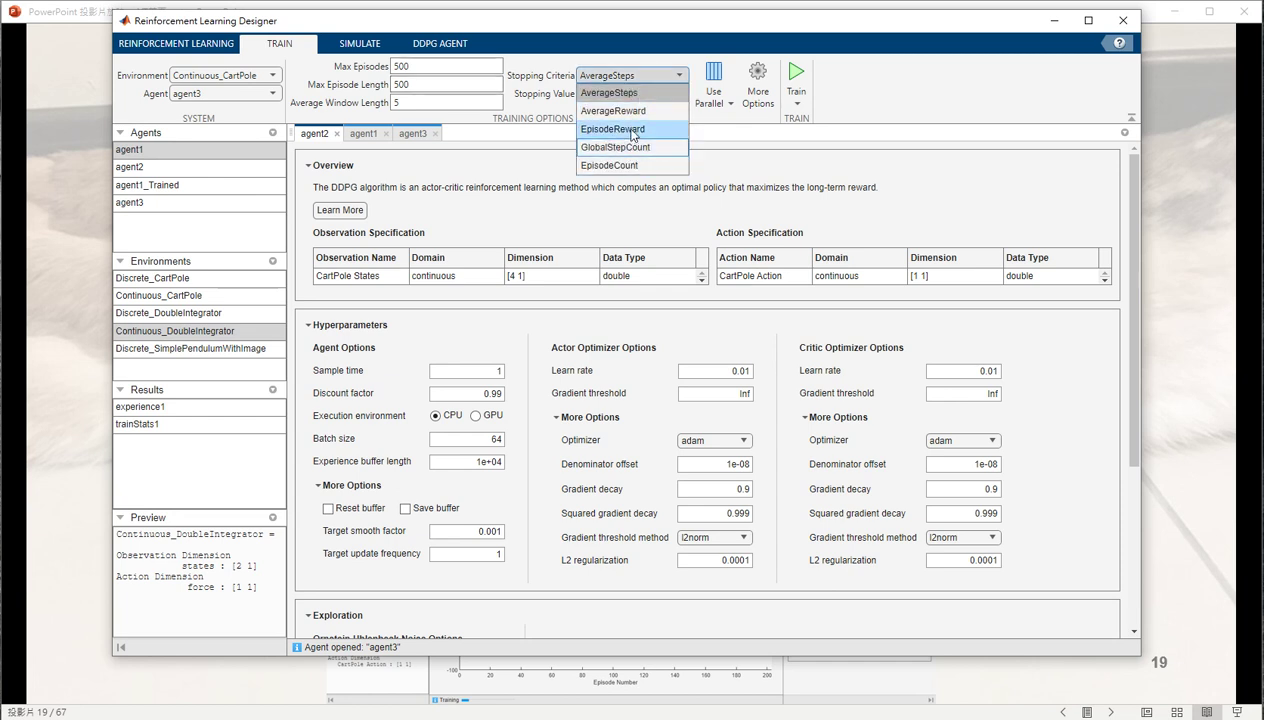
{"action": "left_click", "coordinate": [626, 78]}
{"action": "left_click", "coordinate": [626, 78]}
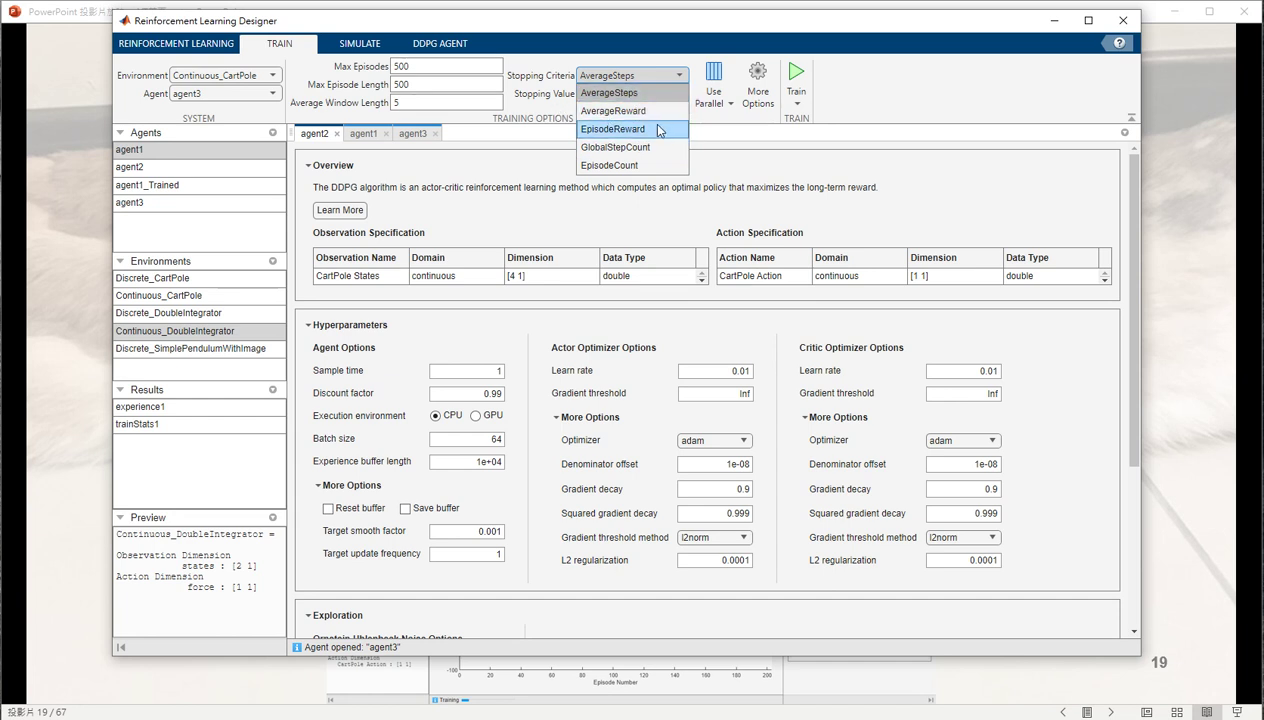
{"action": "left_click", "coordinate": [551, 108]}
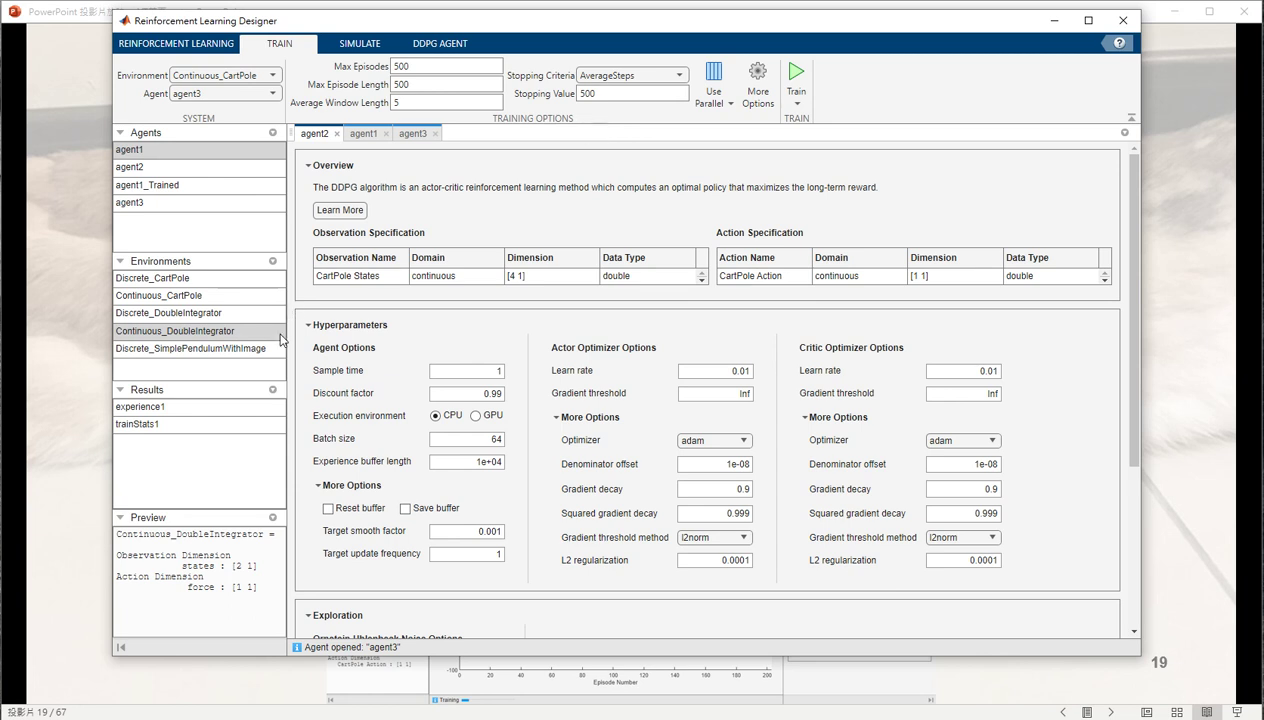
Preview the details of the experience1 result and enlarge the preview area.
{"action": "left_click", "coordinate": [200, 407]}
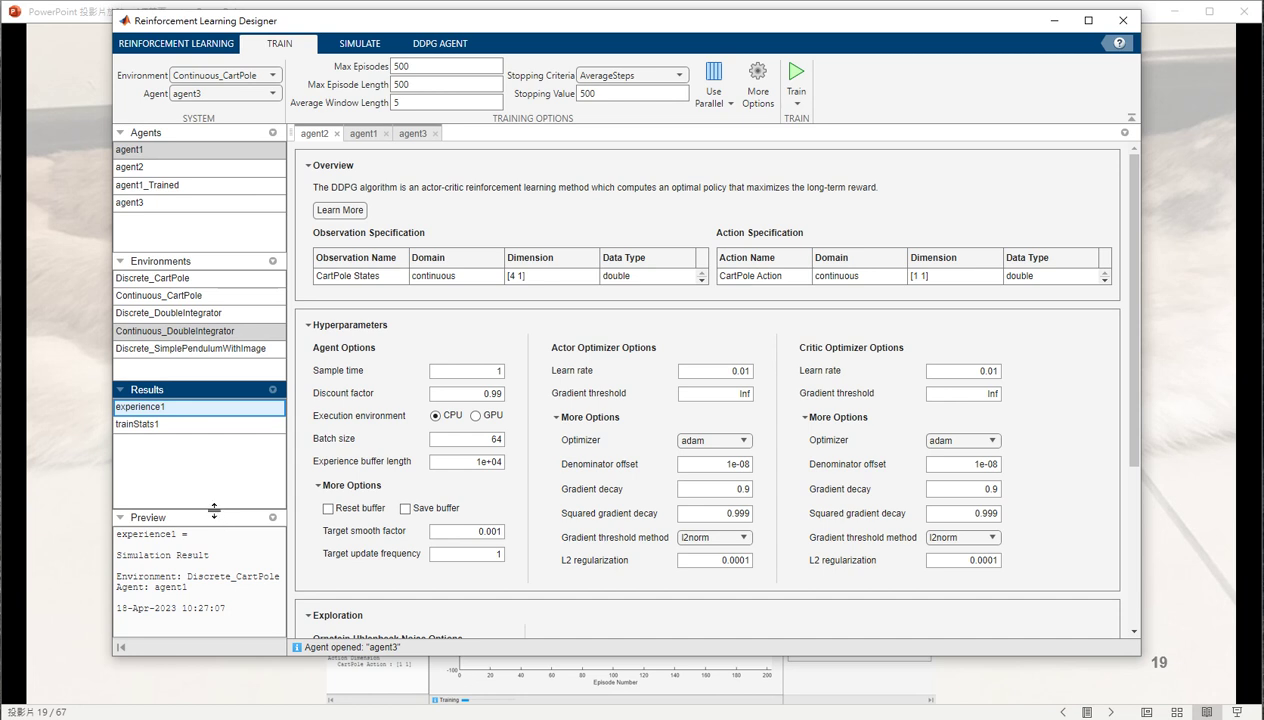
{"action": "left_click_drag", "start_coordinate": [214, 510], "coordinate": [214, 483]}
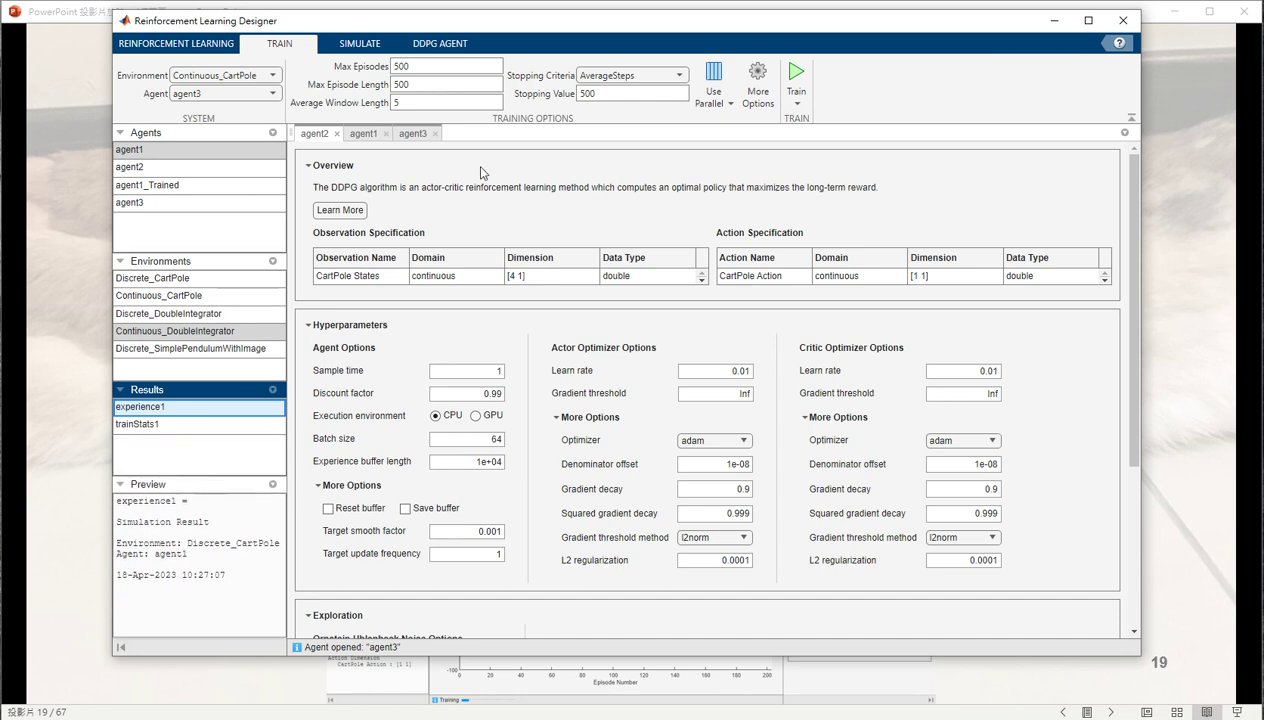
{"action": "left_click", "coordinate": [502, 213]}
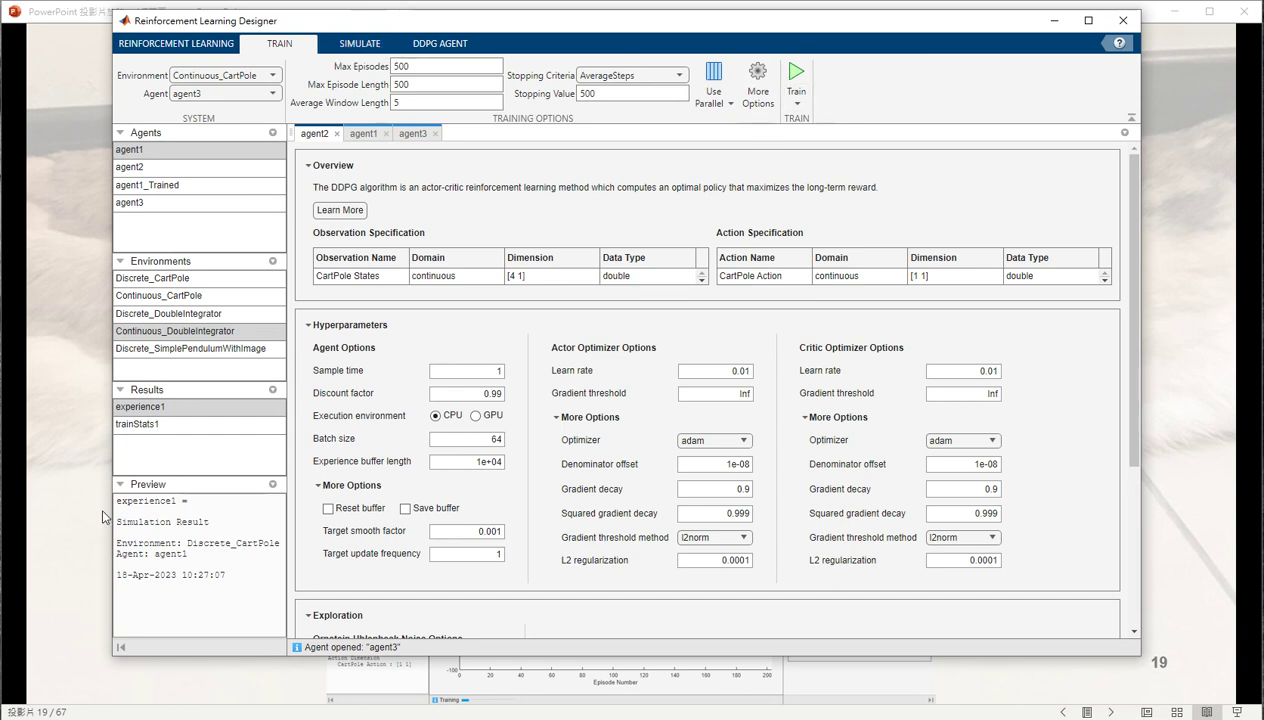
Open the experience1 simulation result and the trainStats1 training result to examine their reward plots.
{"action": "double_click", "coordinate": [174, 407]}
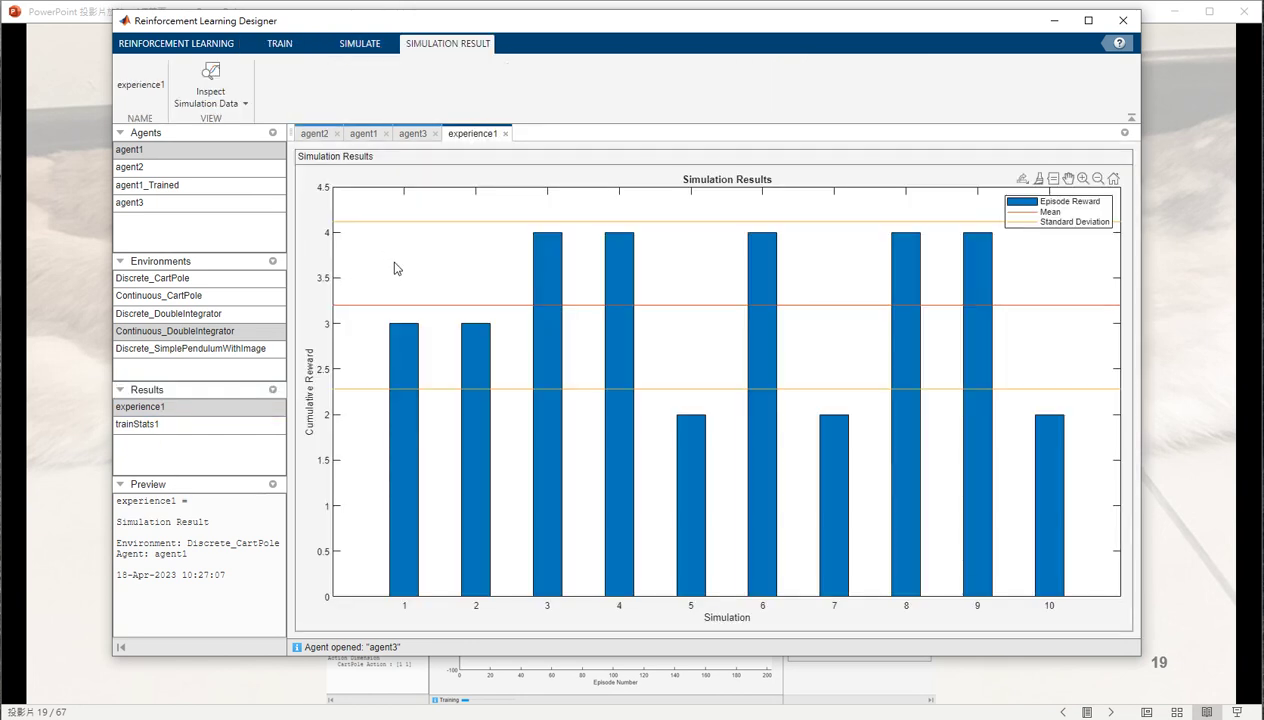
{"action": "left_click", "coordinate": [331, 44]}
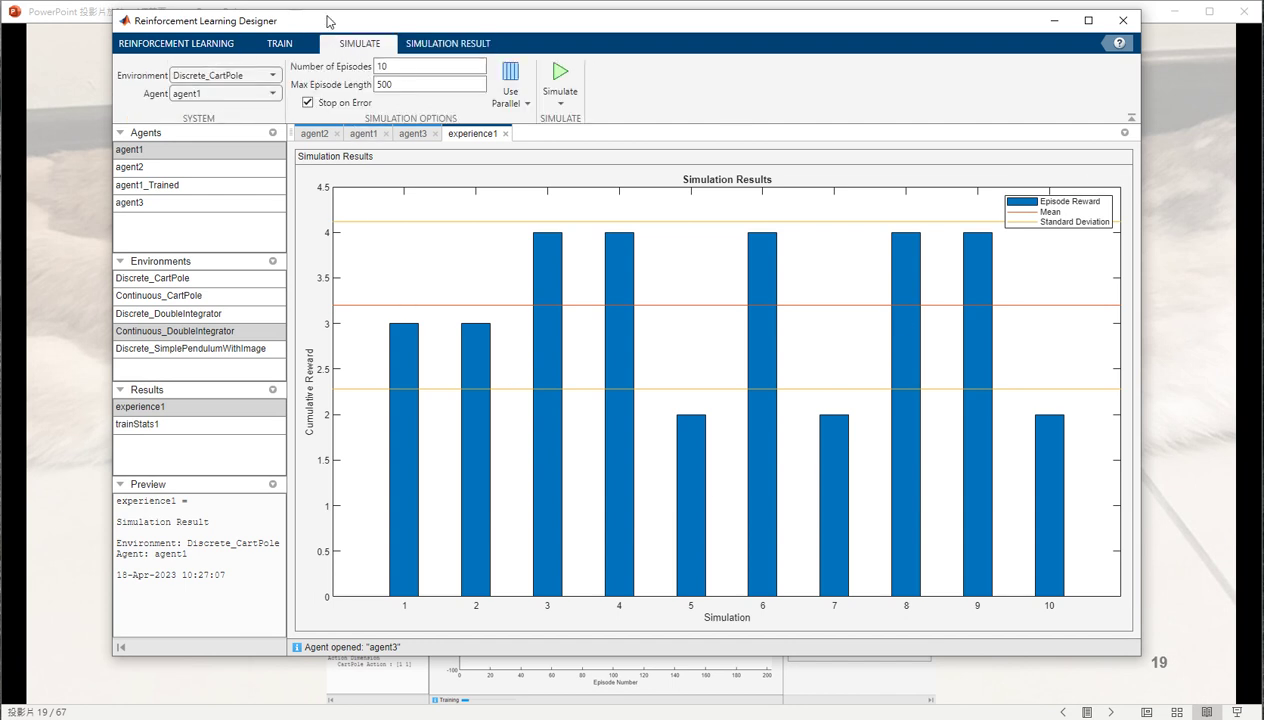
{"action": "left_click", "coordinate": [213, 424]}
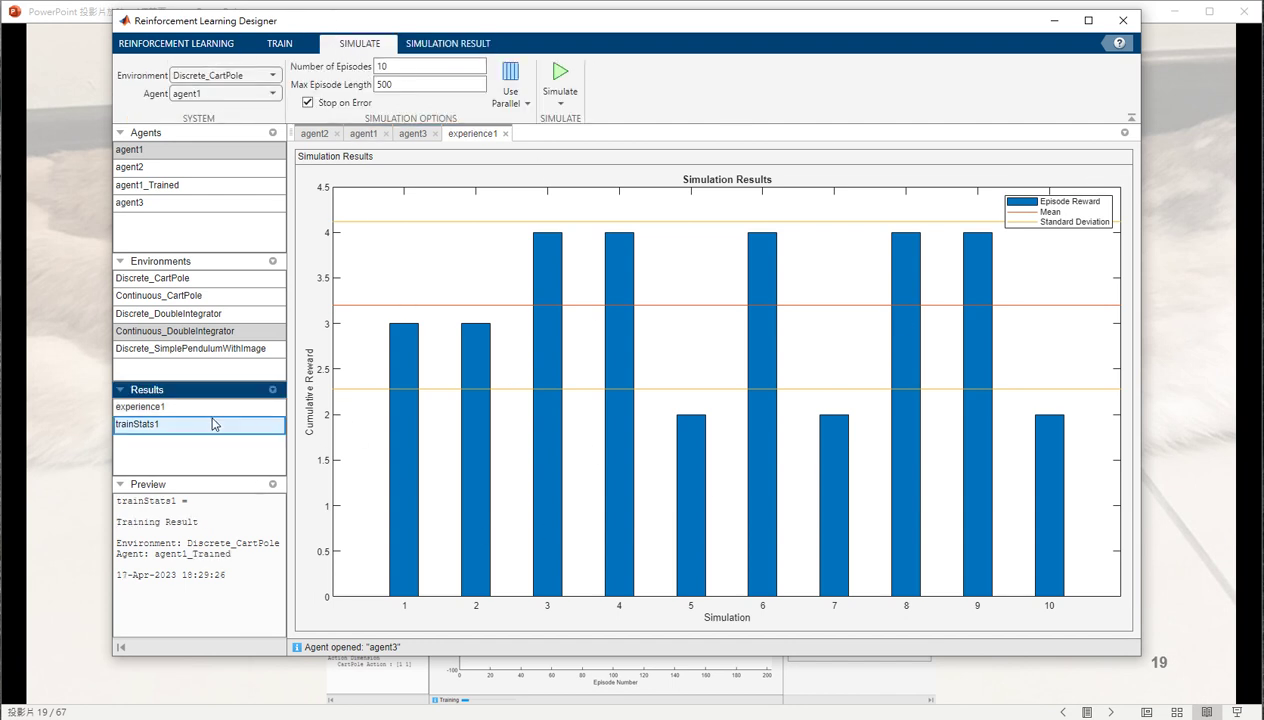
{"action": "double_click", "coordinate": [213, 424]}
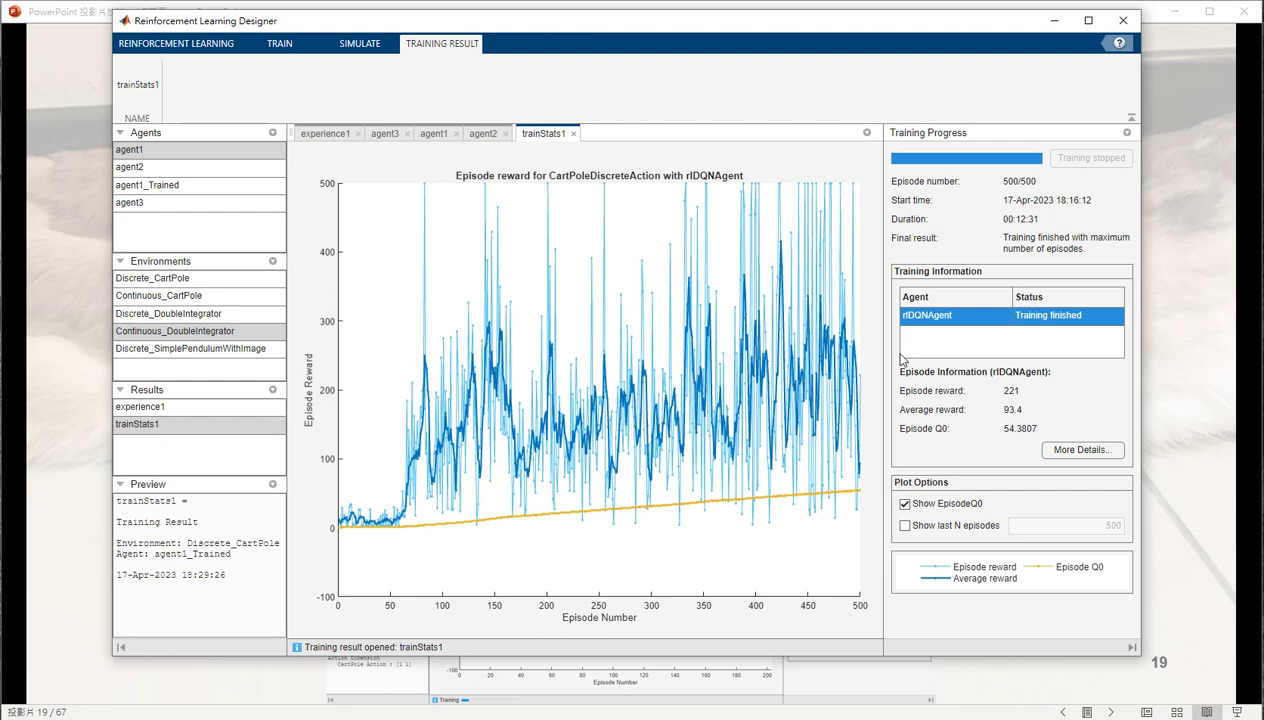
Run a simulation of agent1_Trained in the Discrete_CartPole environment.
{"action": "left_click", "coordinate": [357, 46]}
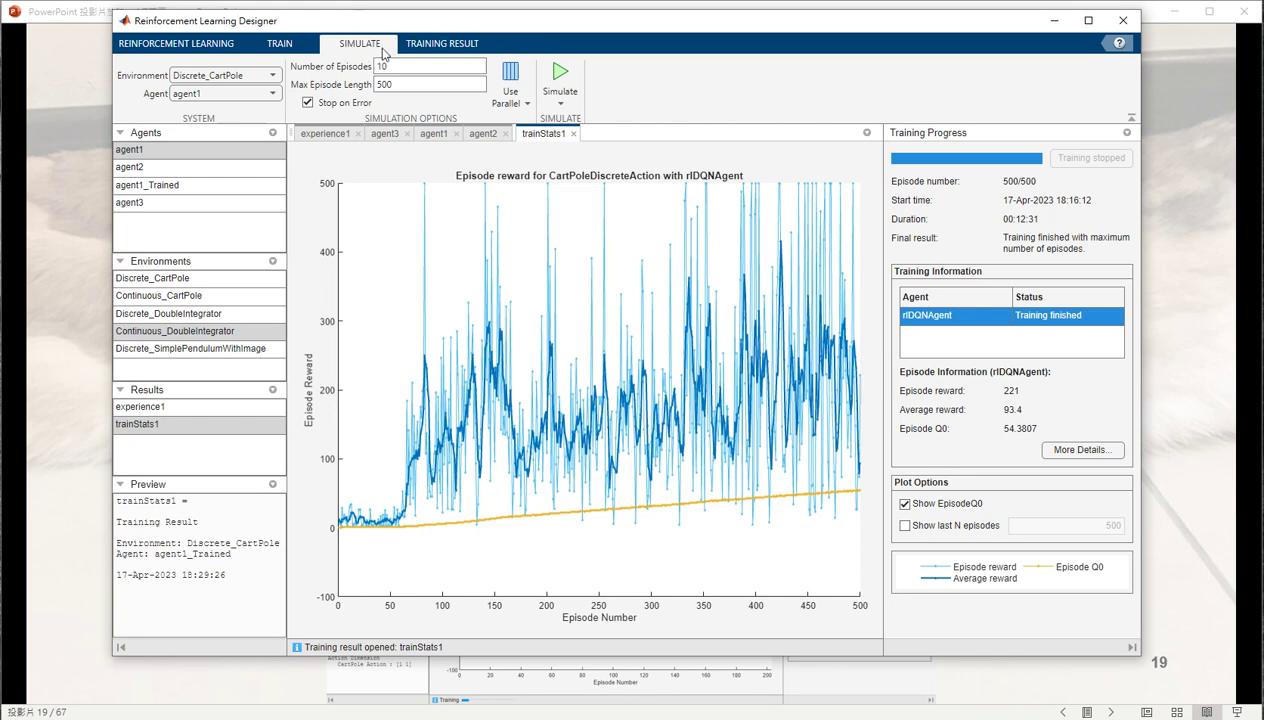
{"action": "left_click", "coordinate": [220, 93]}
{"action": "left_click", "coordinate": [233, 148]}
{"action": "left_click", "coordinate": [233, 78]}
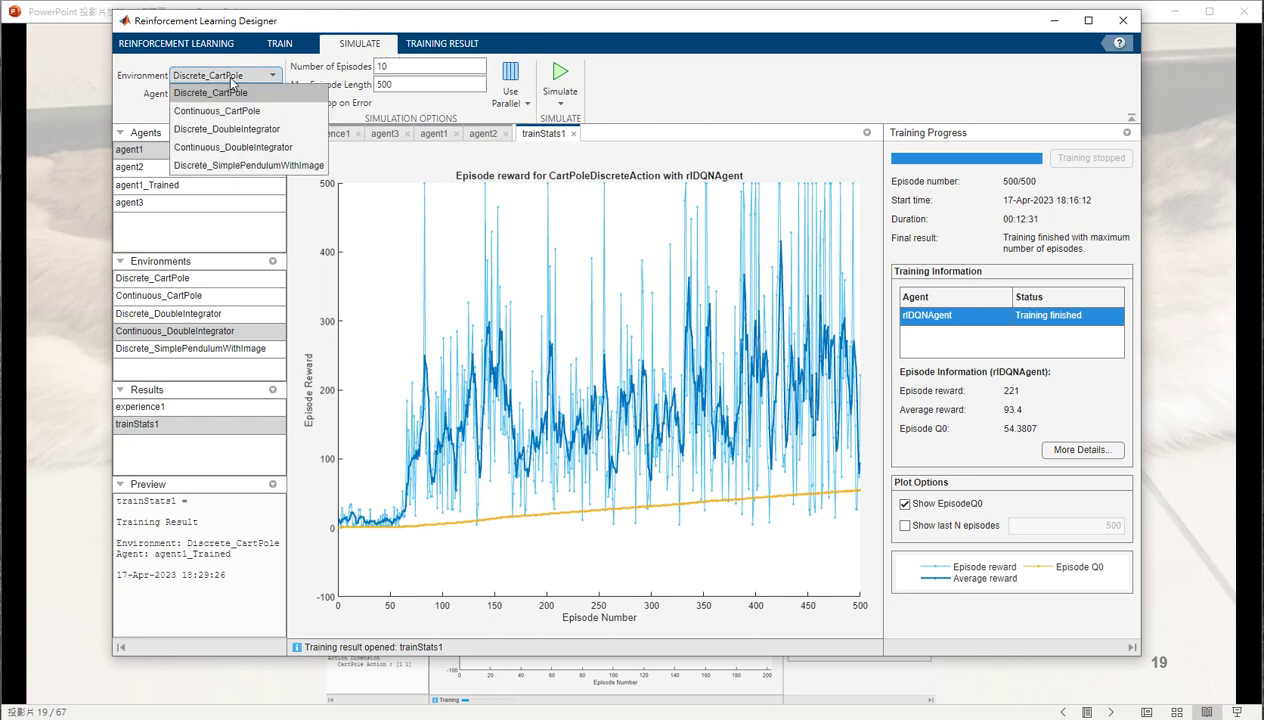
{"action": "left_click", "coordinate": [233, 90]}
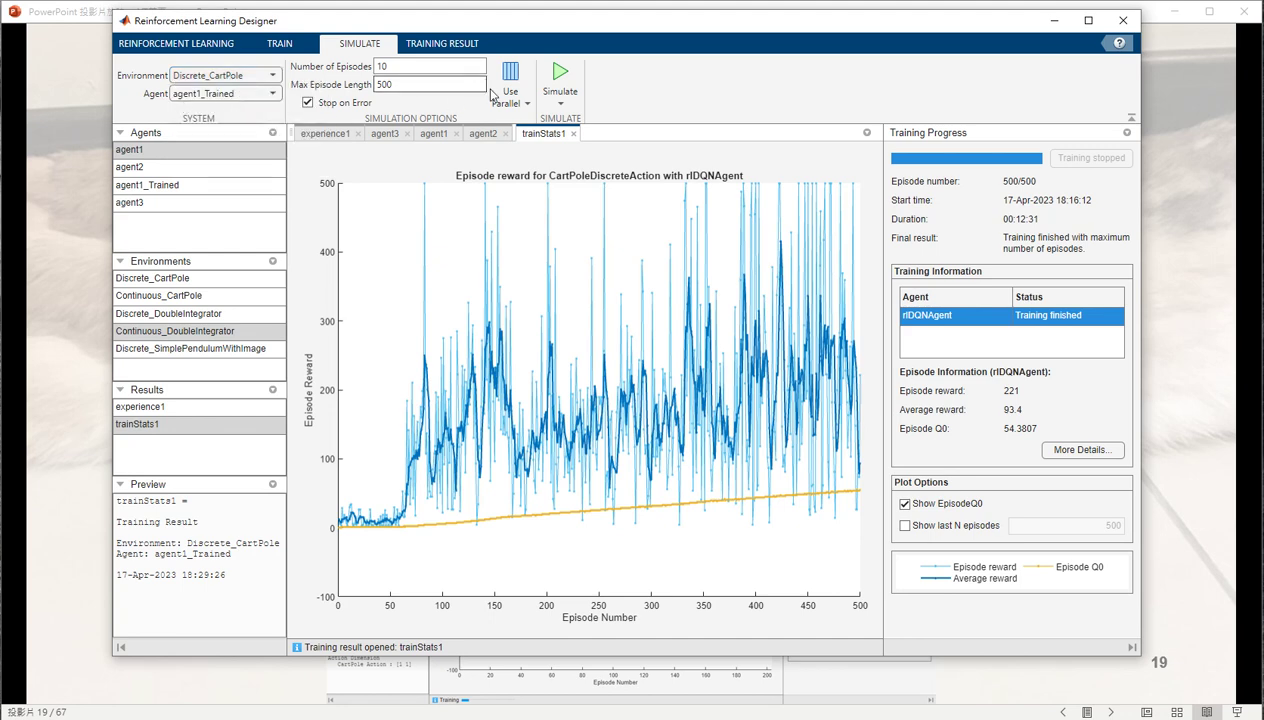
{"action": "left_click", "coordinate": [574, 82]}
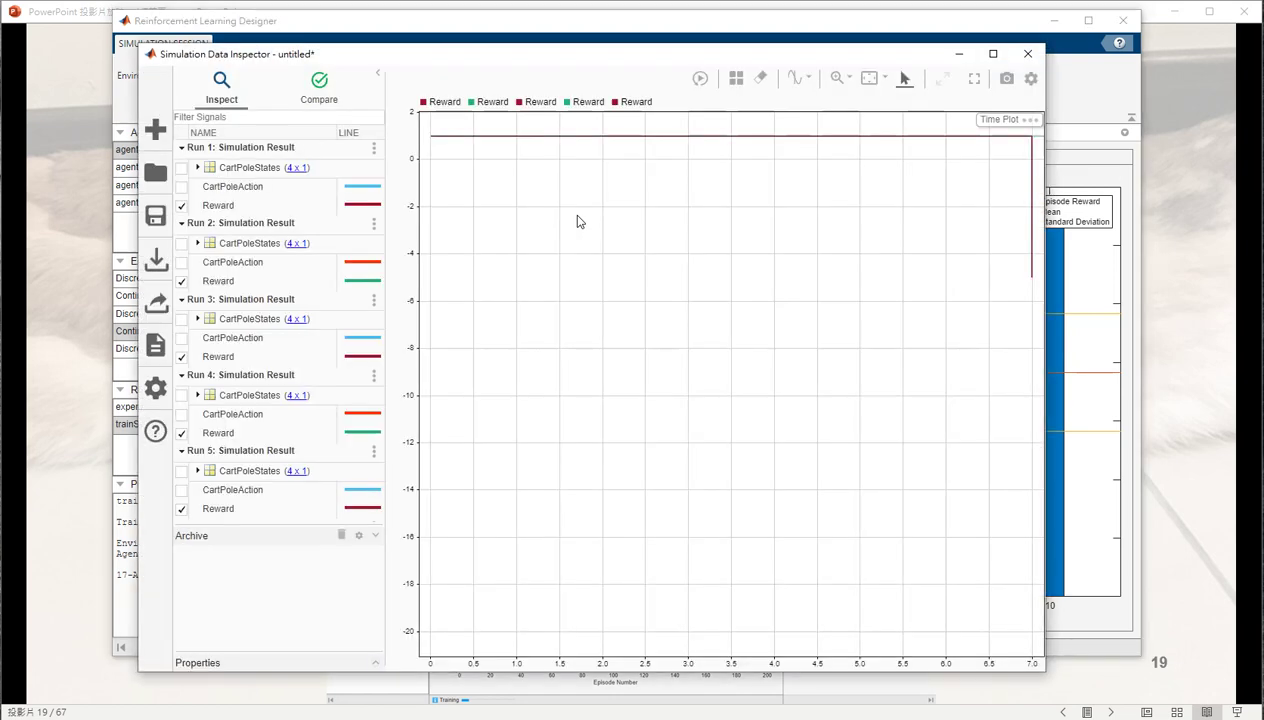
Examine the Reward signals with those of Run 4 and Run 5 hidden from the plot, and close the Simulation Data Inspector.
{"action": "left_click", "coordinate": [182, 206]}
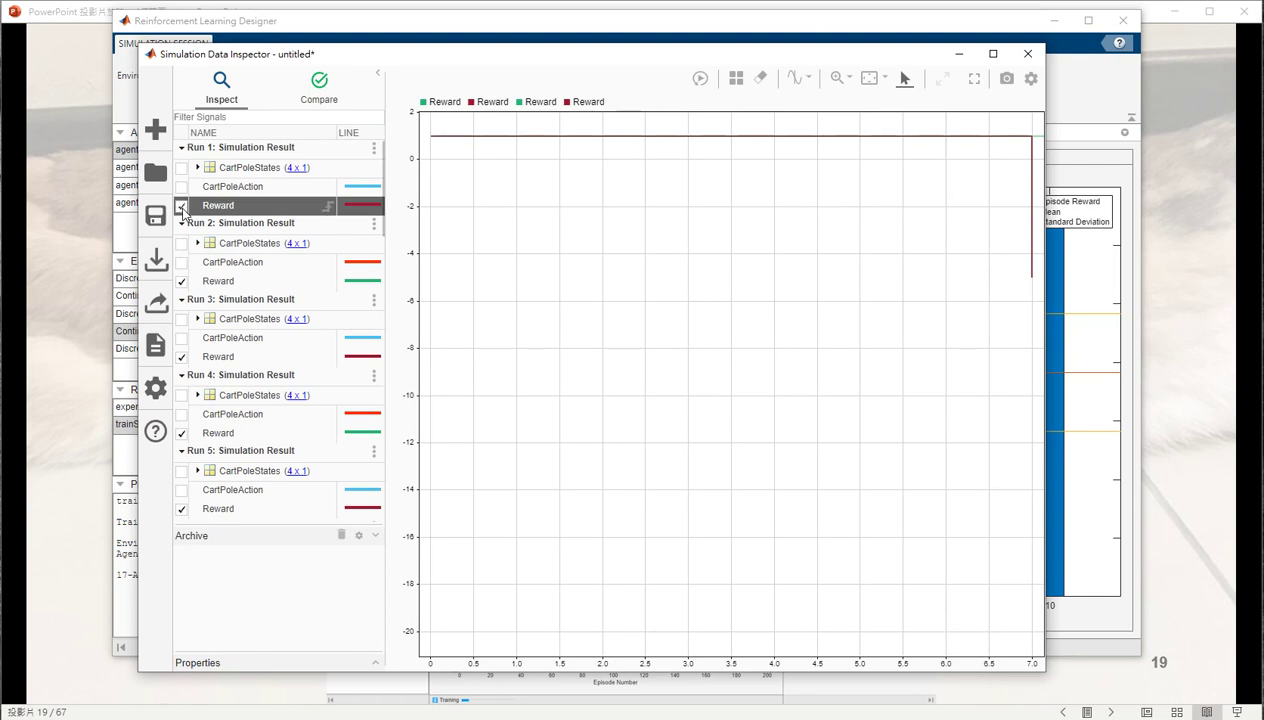
{"action": "left_click", "coordinate": [182, 508]}
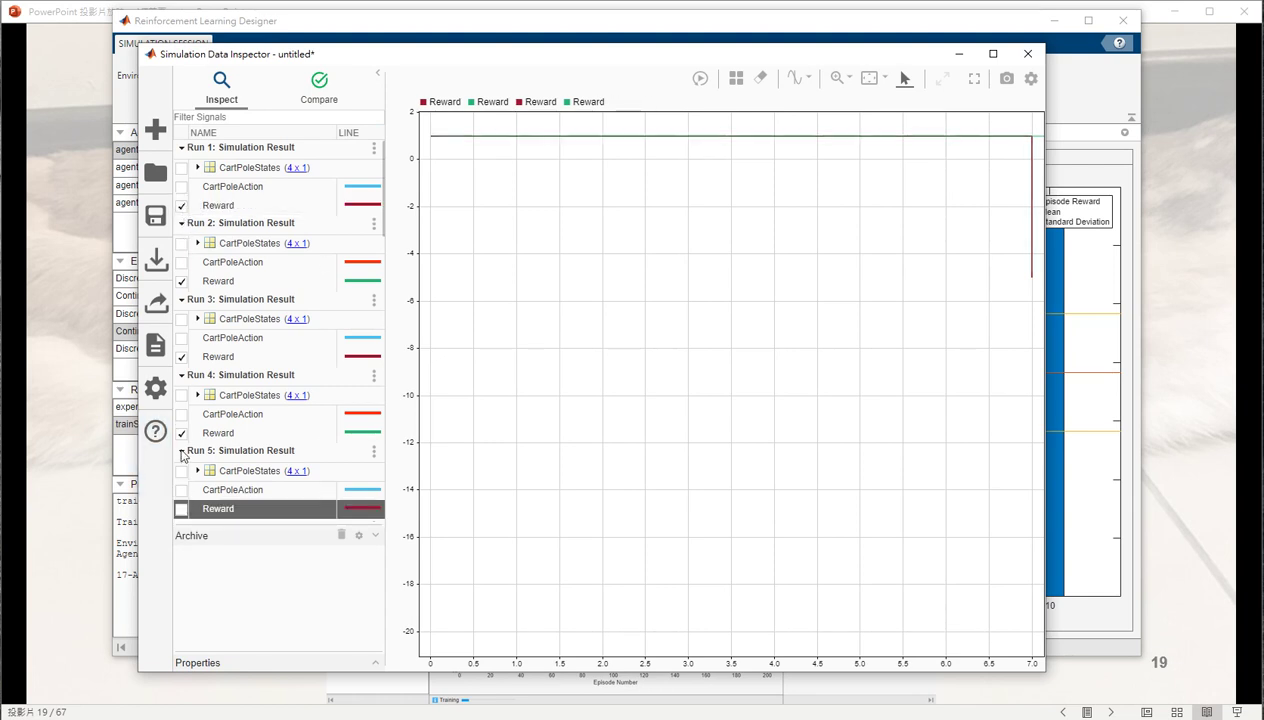
{"action": "left_click", "coordinate": [182, 433]}
{"action": "mouse_move", "coordinate": [968, 277]}
{"action": "left_mouse_down"}
{"action": "mouse_move", "coordinate": [815, 319]}
{"action": "mouse_move", "coordinate": [934, 339]}
{"action": "mouse_move", "coordinate": [947, 303]}
{"action": "left_mouse_up"}
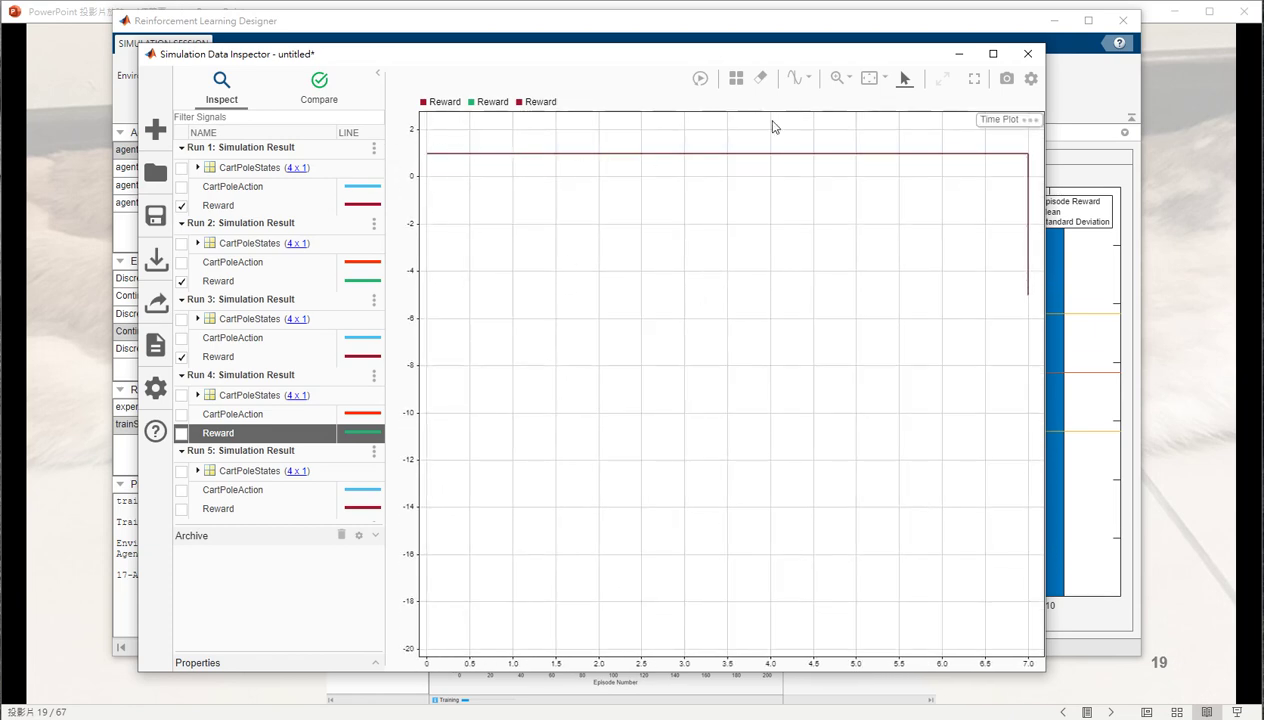
{"action": "left_click", "coordinate": [1027, 53]}
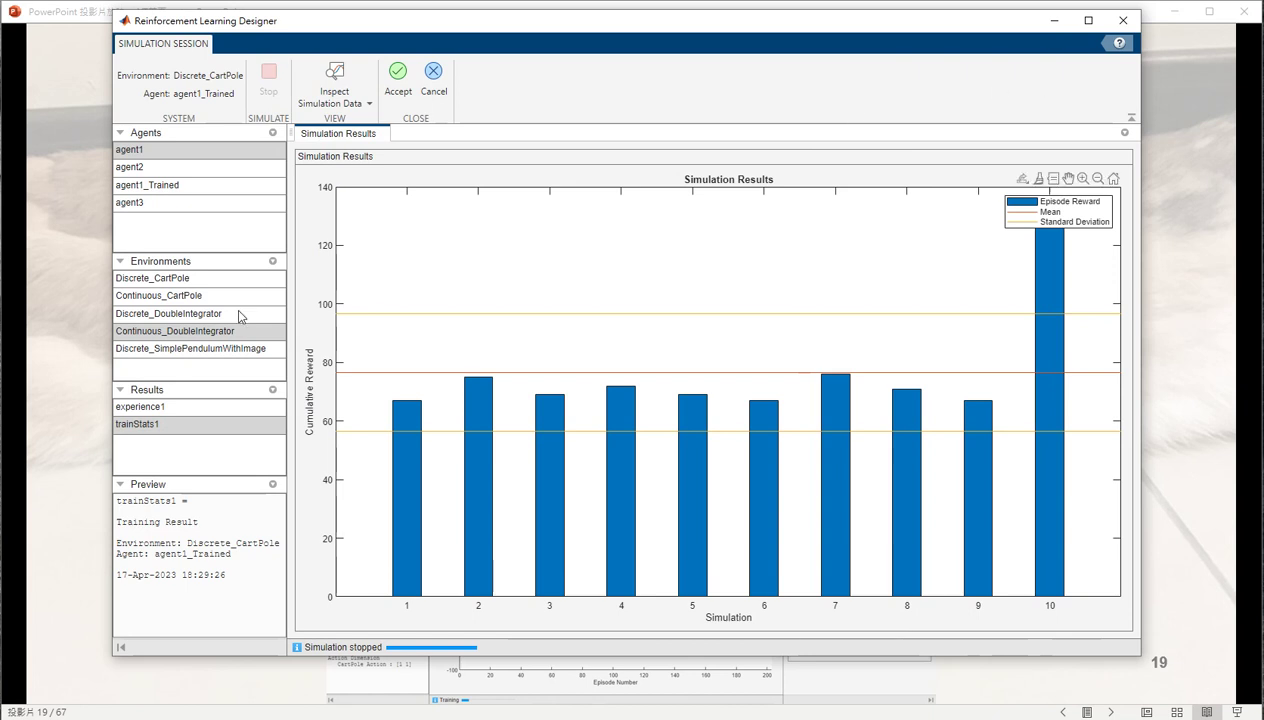
Accept the agent1_Trained simulation so that its result is added to the session's results.
{"action": "left_click", "coordinate": [184, 414]}
{"action": "left_click", "coordinate": [189, 424]}
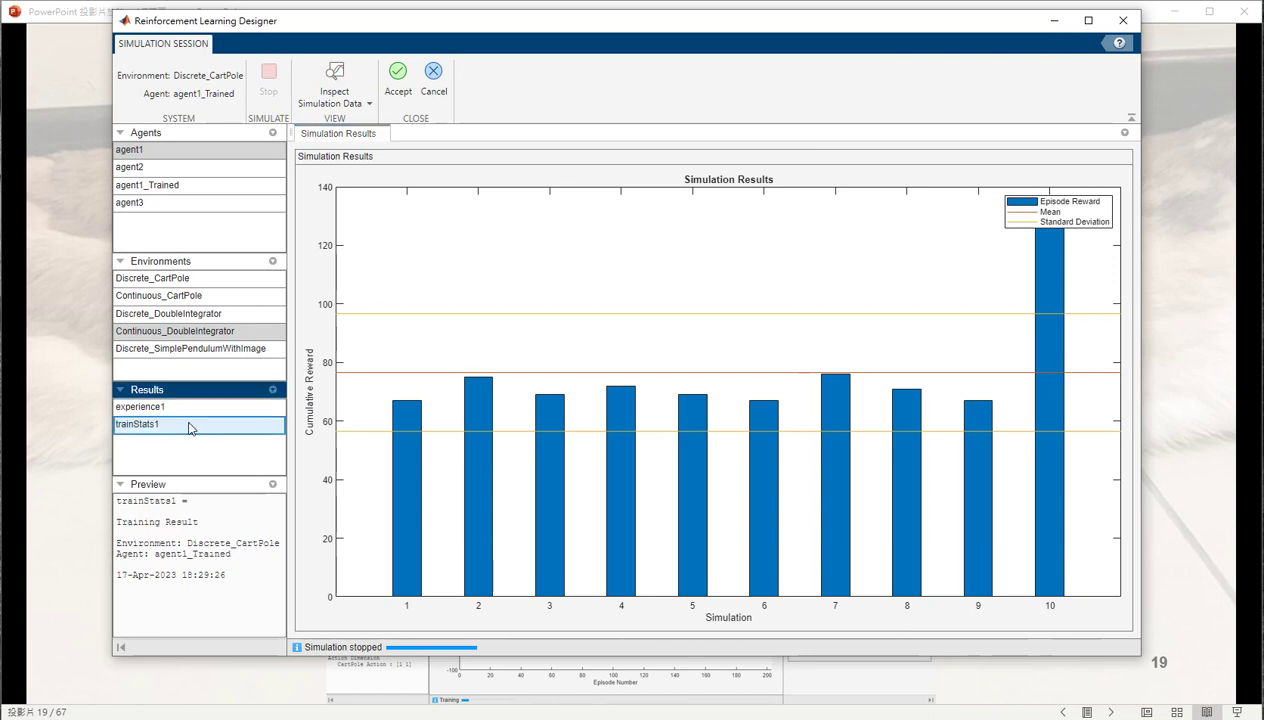
{"action": "left_click", "coordinate": [398, 78]}
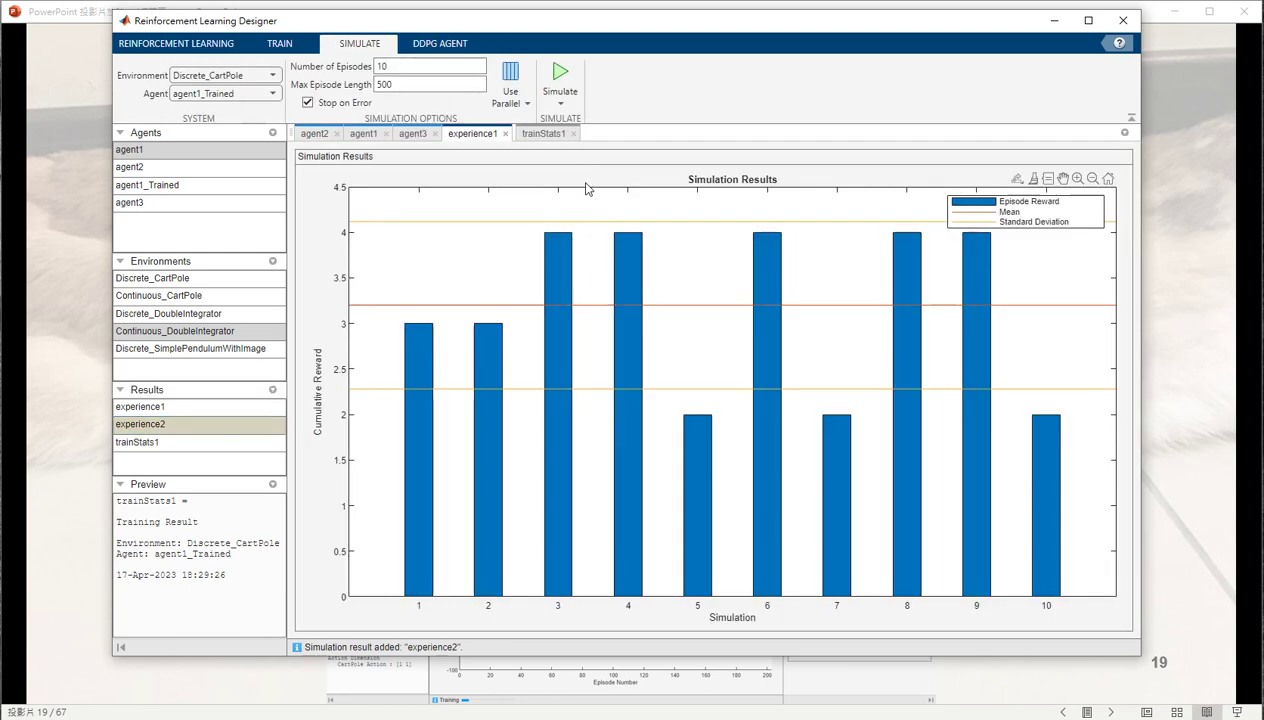
Export the agent1_Trained agent to the base workspace.
{"action": "left_click", "coordinate": [477, 45]}
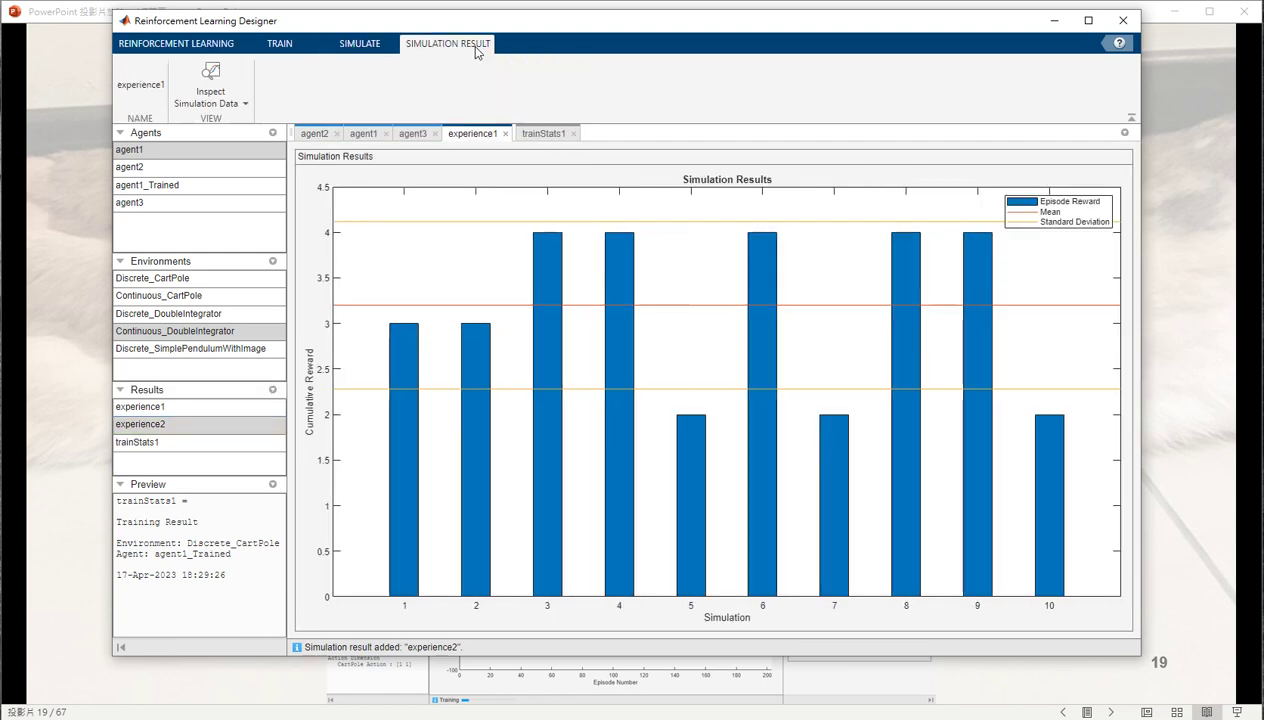
{"action": "left_click", "coordinate": [359, 44]}
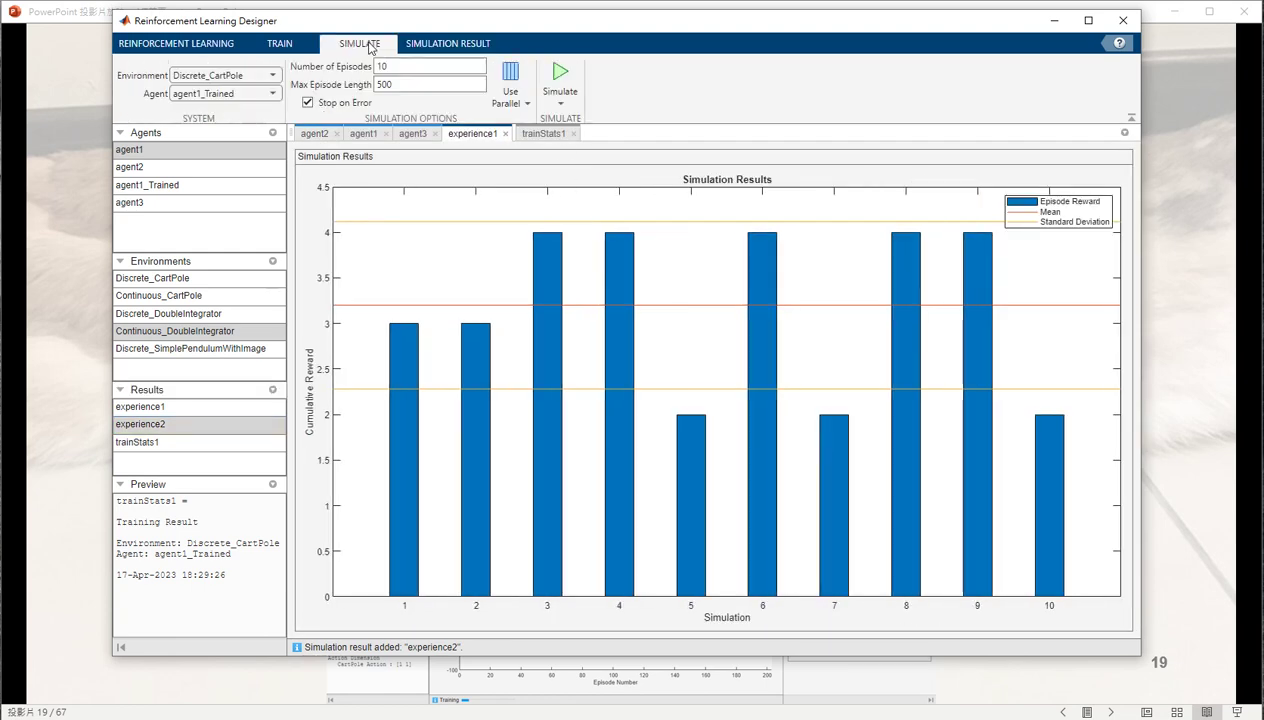
{"action": "left_click", "coordinate": [207, 45]}
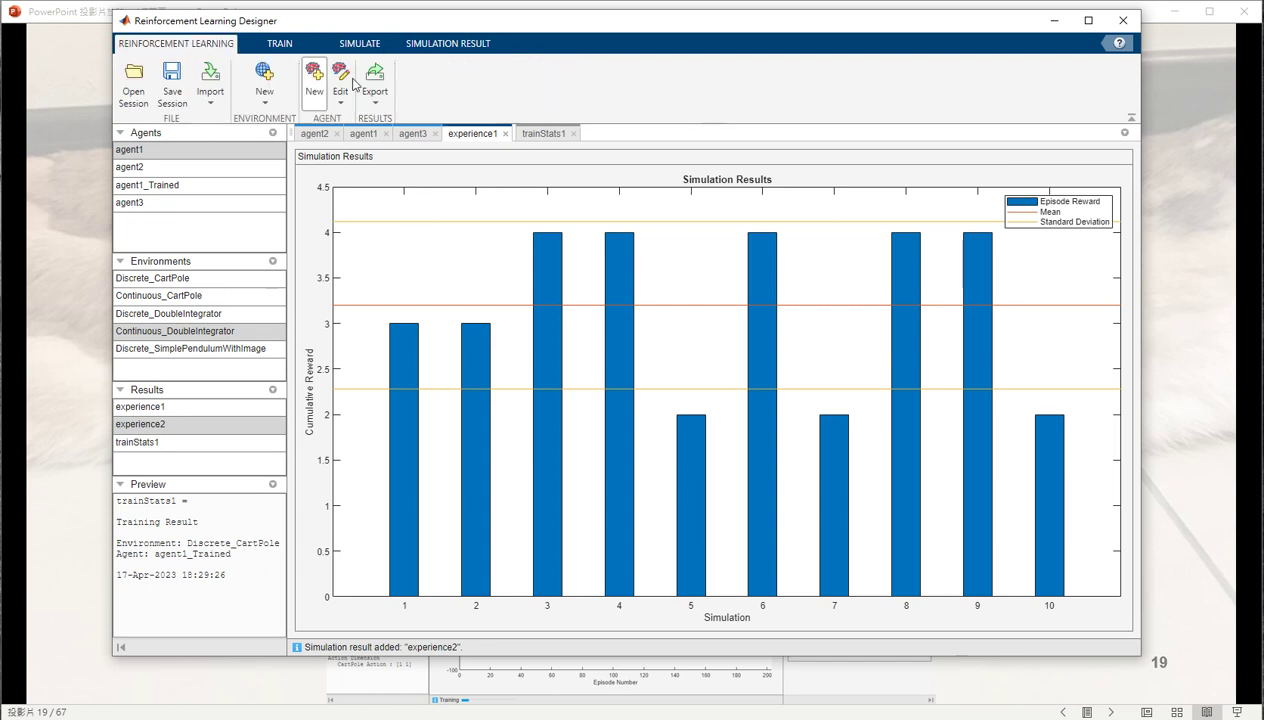
{"action": "left_click", "coordinate": [153, 188]}
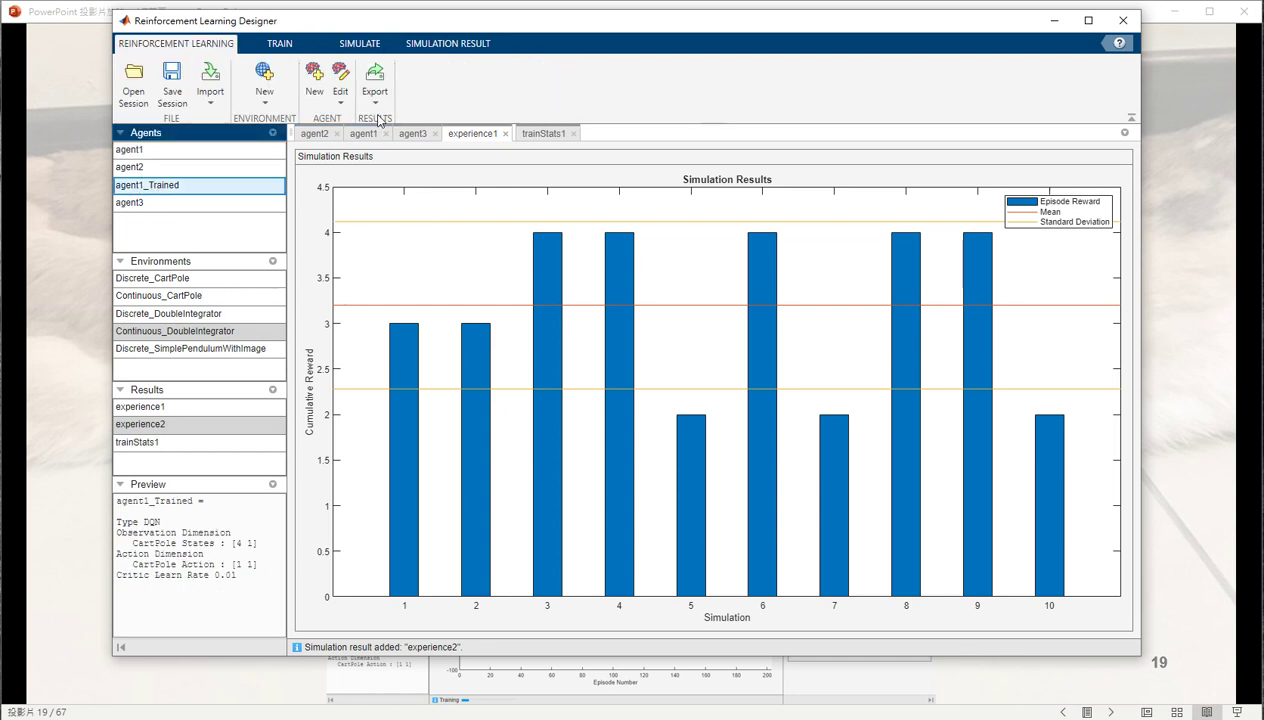
{"action": "left_click", "coordinate": [377, 104]}
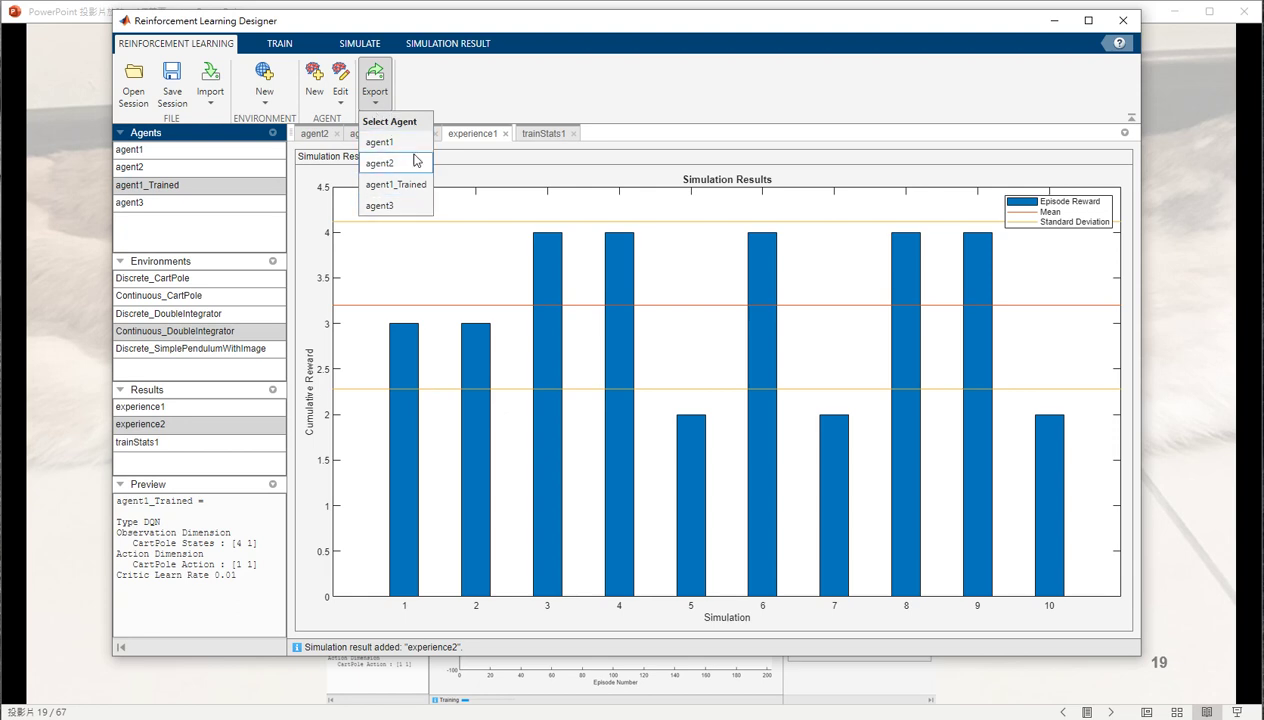
{"action": "left_click", "coordinate": [396, 186]}
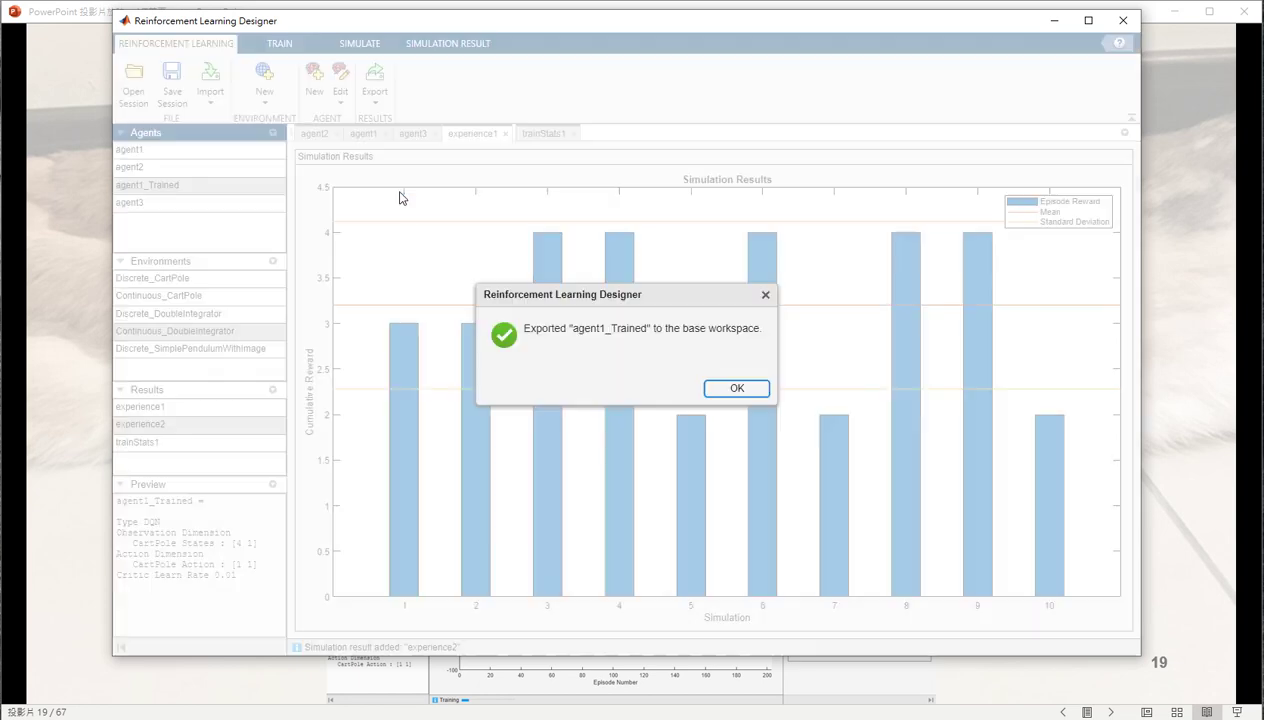